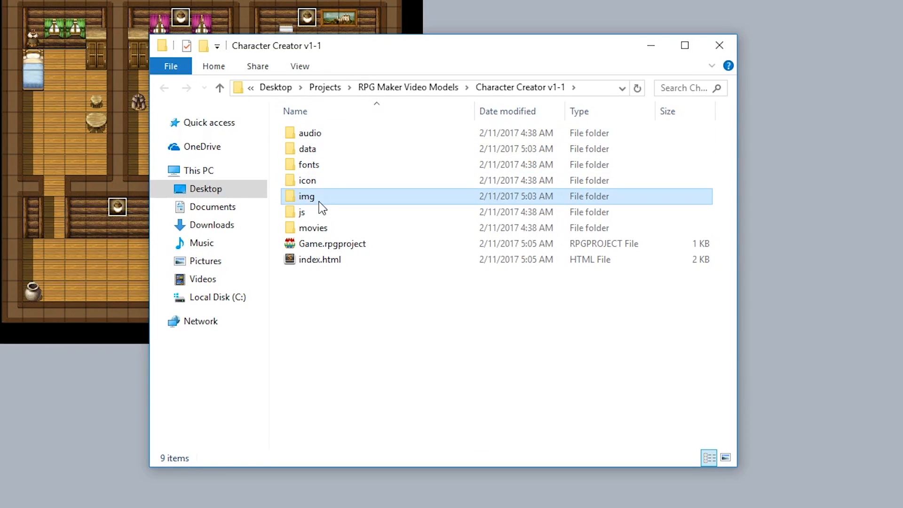
Step: Browse the project's img/SumRndmDde/character-creator/walk folder and view the images in its Tail Part2 folder
{"action": "double_click", "coordinate": [355, 190]}
{"action": "double_click", "coordinate": [346, 260]}
{"action": "double_click", "coordinate": [346, 137]}
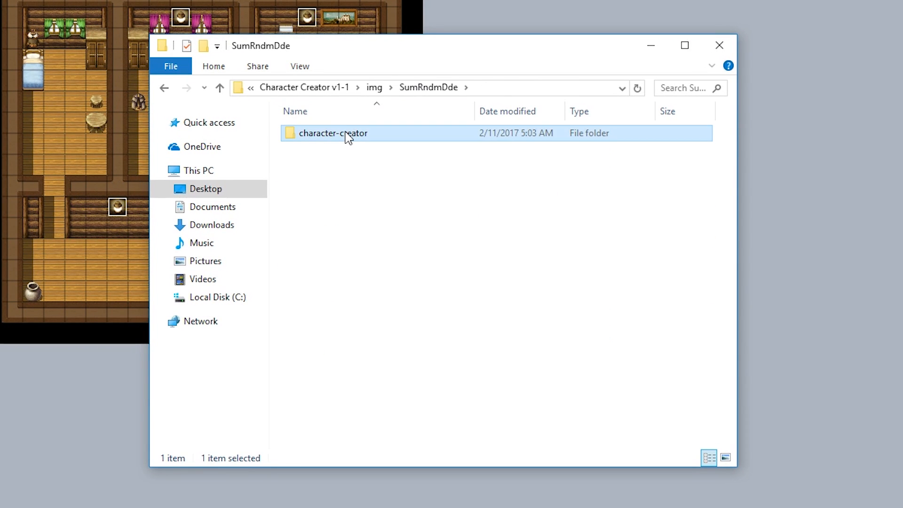
{"action": "double_click", "coordinate": [355, 180]}
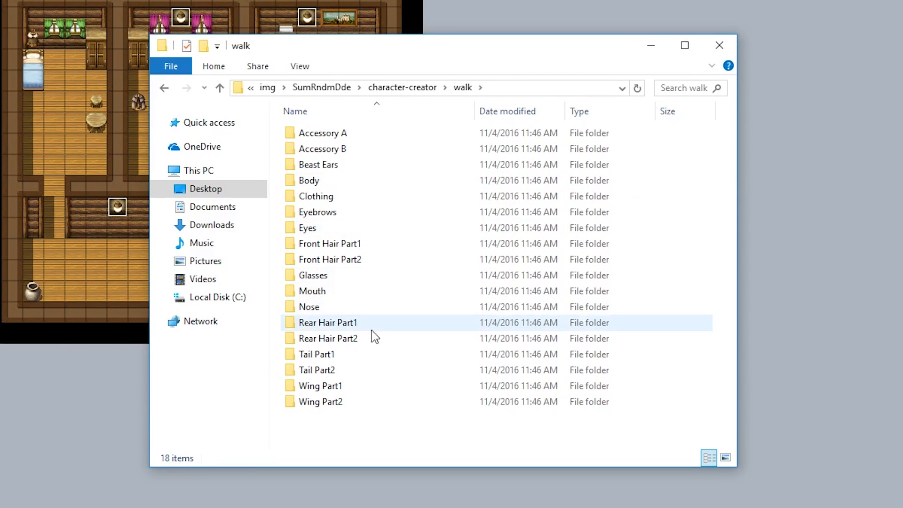
{"action": "double_click", "coordinate": [382, 368]}
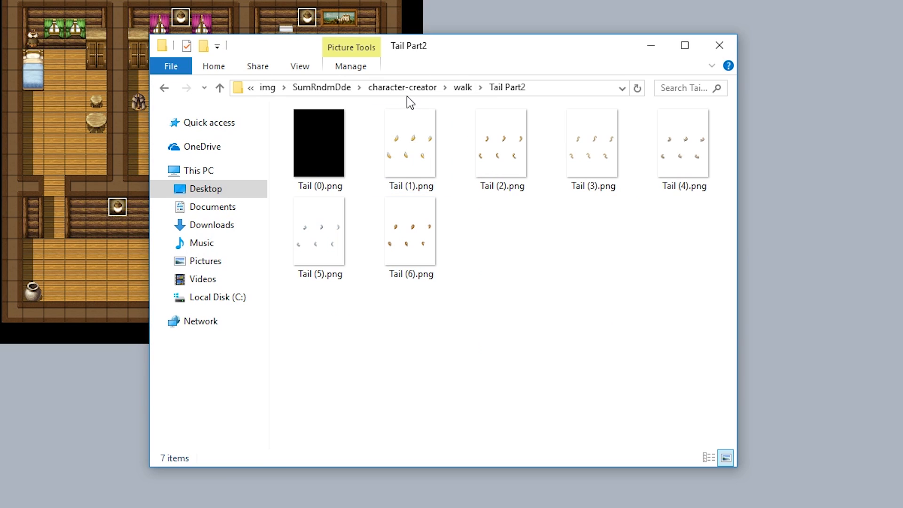
Step: Go back up to the Character Creator v1-1 project folder and locate cc-info.sumrndmdde inside the data folder
{"action": "left_click", "coordinate": [320, 89]}
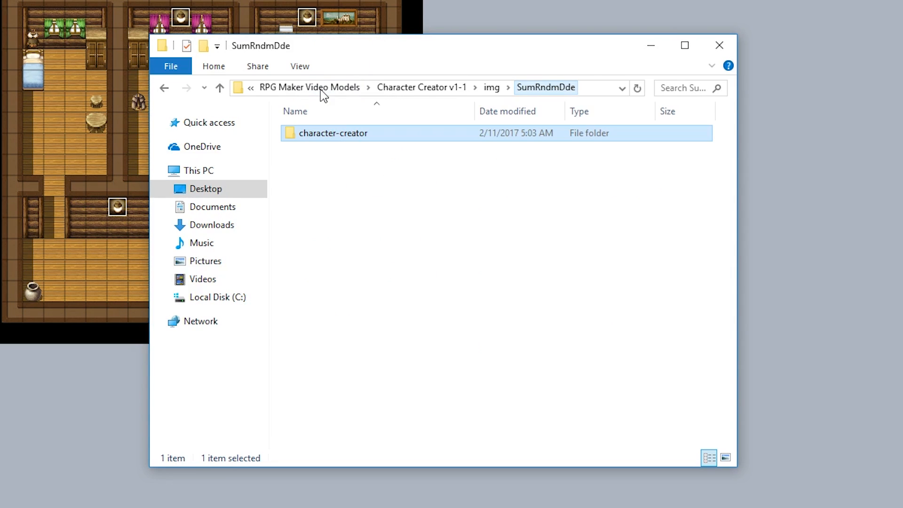
{"action": "left_click", "coordinate": [374, 88]}
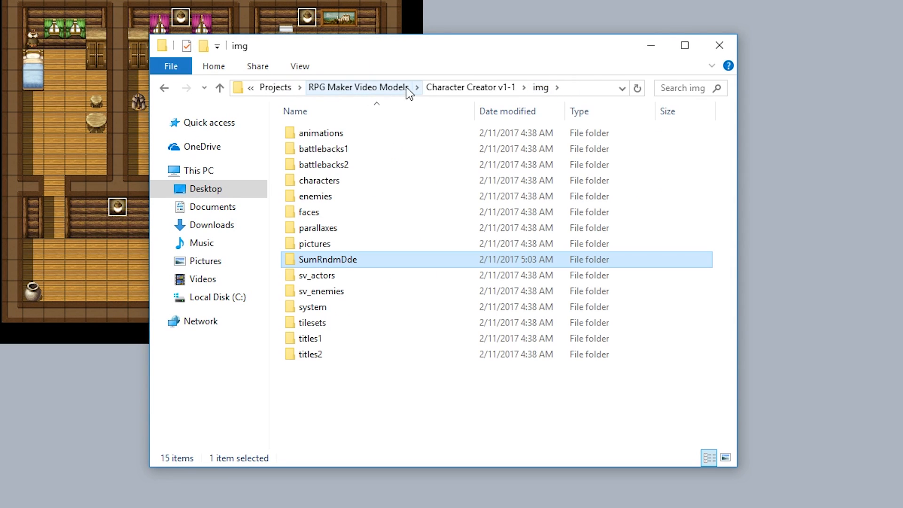
{"action": "left_click", "coordinate": [449, 89]}
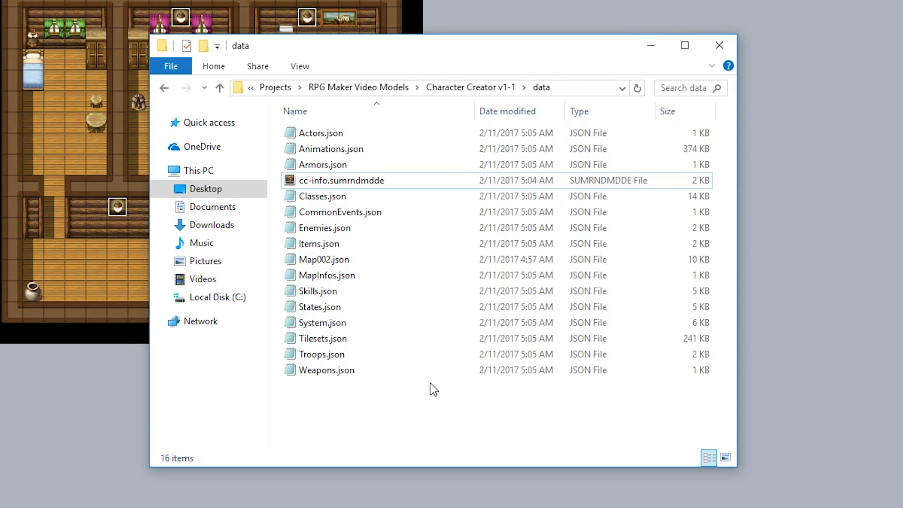
{"action": "left_click", "coordinate": [344, 183]}
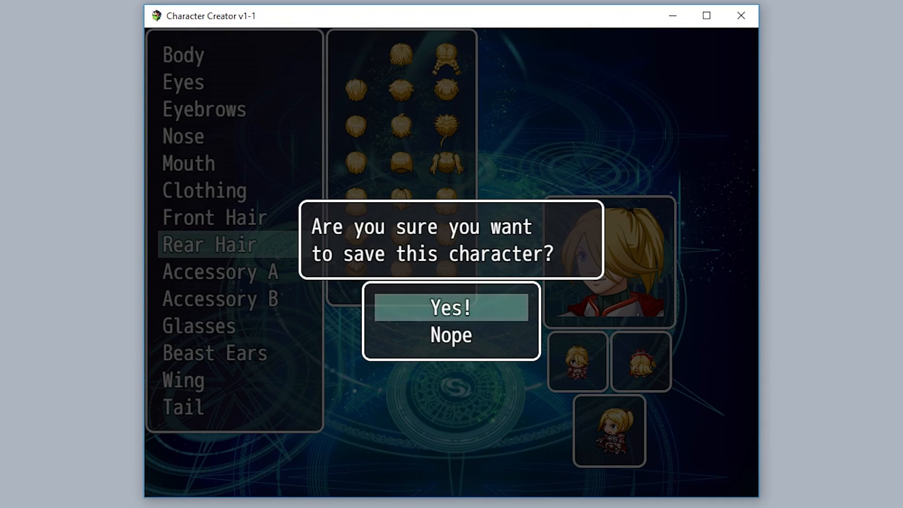
Step: Decline saving the character in the Rear Hair screen, reopen the save confirmation, and accept it
{"action": "key", "text": "Down"}
{"action": "key", "text": "Return"}
{"action": "key", "text": "Escape"}
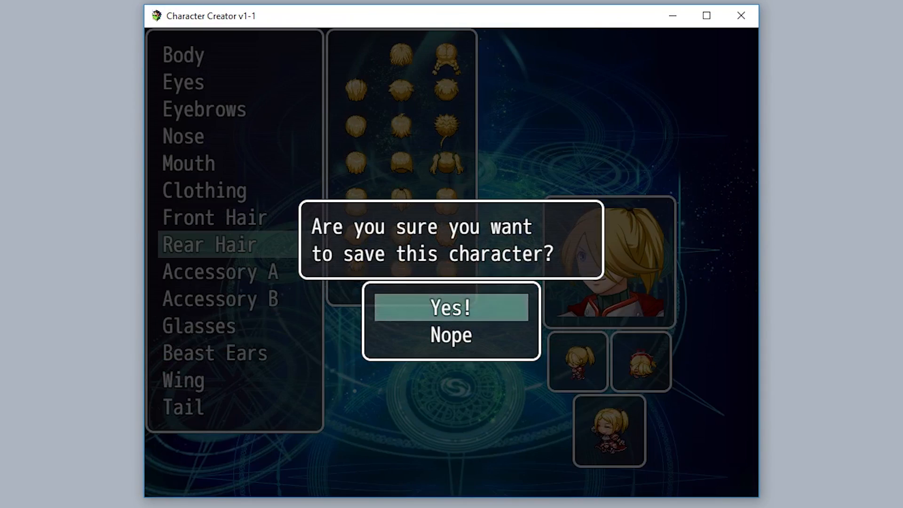
{"action": "key", "text": "Return"}
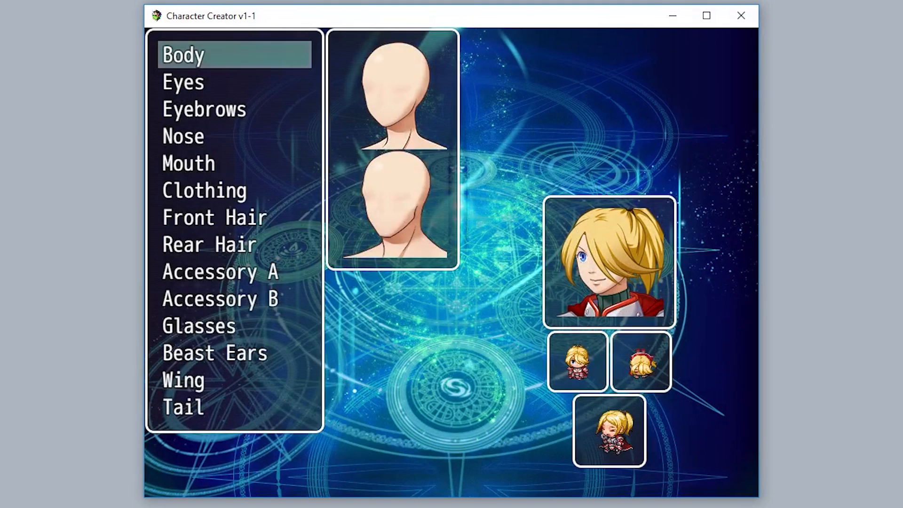
Step: Bring up the save confirmation from the Body category, decline it with Nope, and reopen it to save the character
{"action": "key", "text": "Escape"}
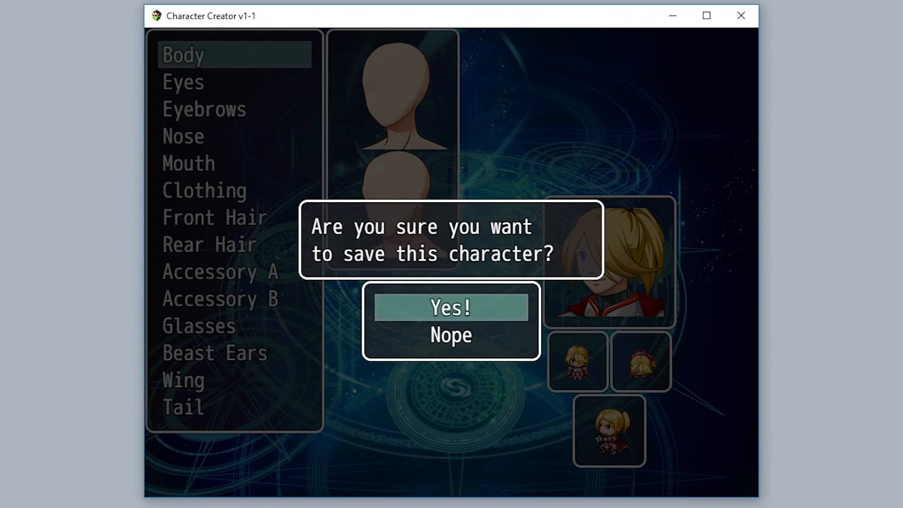
{"action": "key", "text": "Return"}
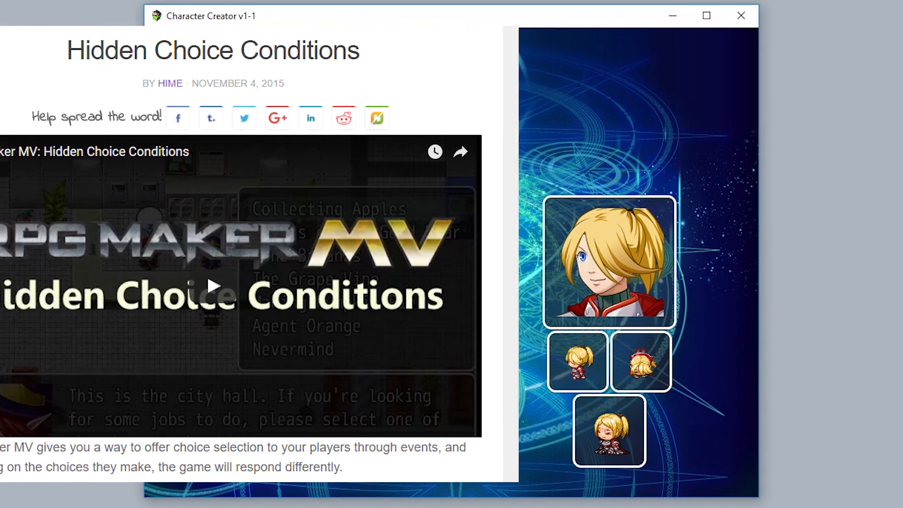
{"action": "key", "text": "Escape"}
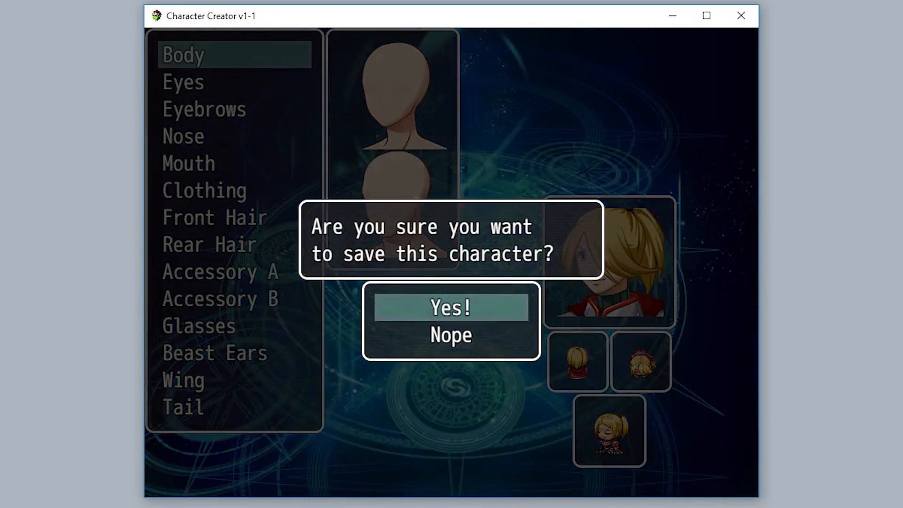
{"action": "key", "text": "Down"}
{"action": "key", "text": "Return"}
{"action": "key", "text": "Escape"}
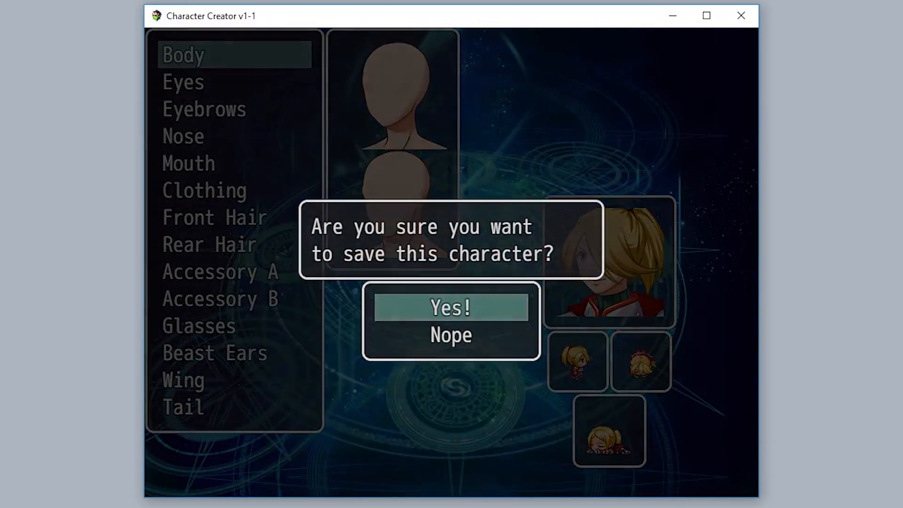
{"action": "key", "text": "Return"}
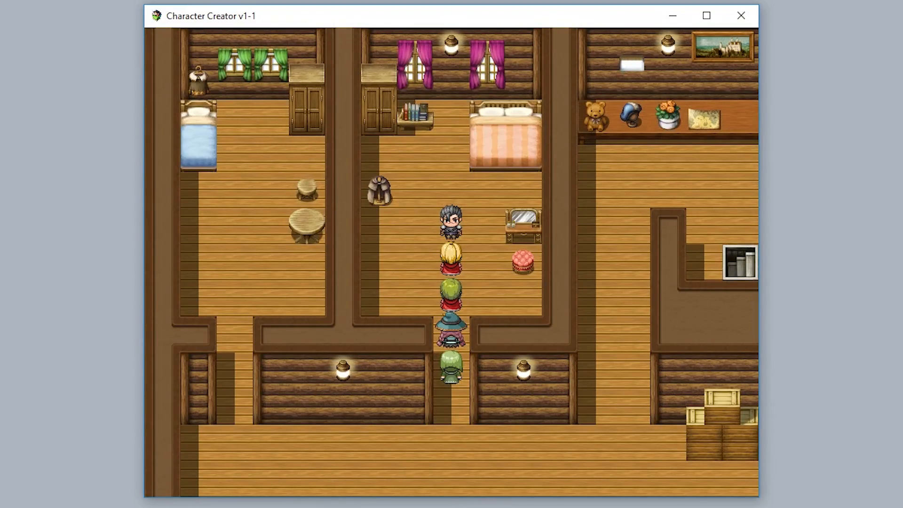
Step: Walk the party down into the lower corridor and save the game over the File 1 slot
{"action": "key", "text": "Down"}
{"action": "key", "text": "Right"}
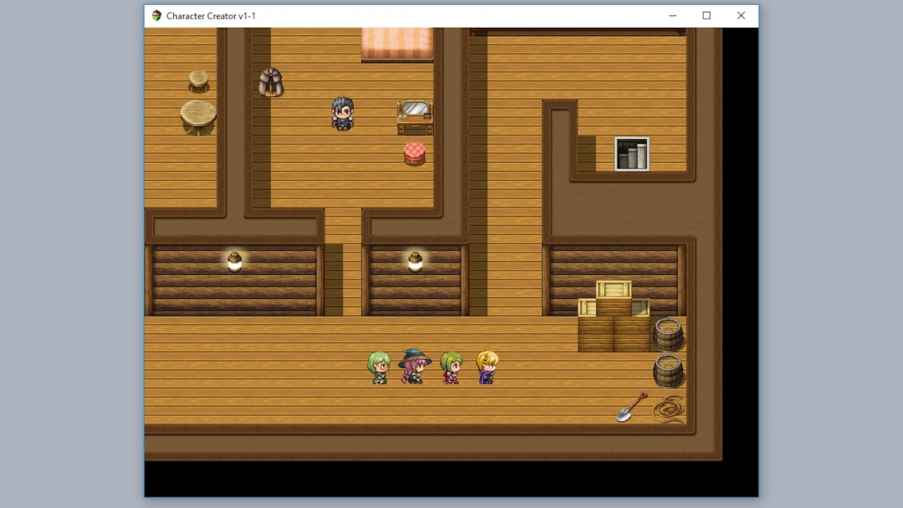
{"action": "key", "text": "Escape"}
{"action": "key", "text": "Up"}
{"action": "key", "text": "Up"}
{"action": "key", "text": "Return"}
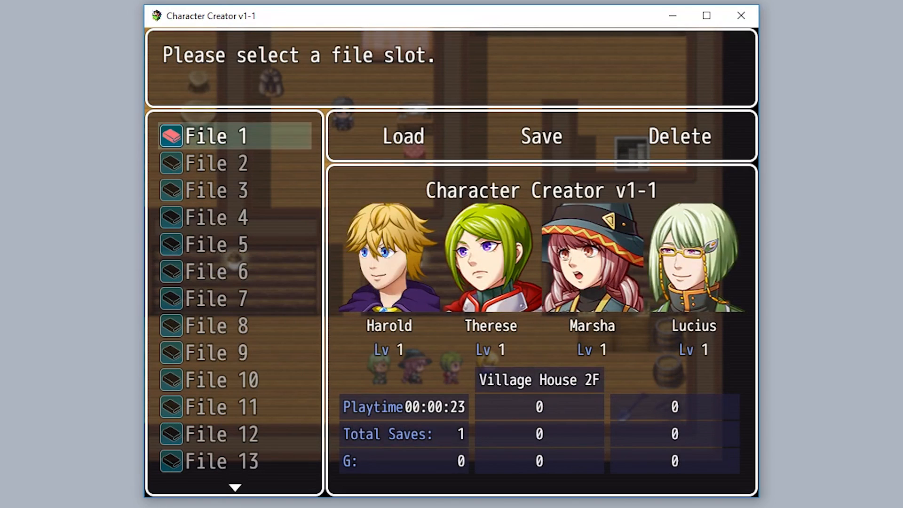
{"action": "key", "text": "Return"}
{"action": "key", "text": "Return"}
{"action": "key", "text": "Return"}
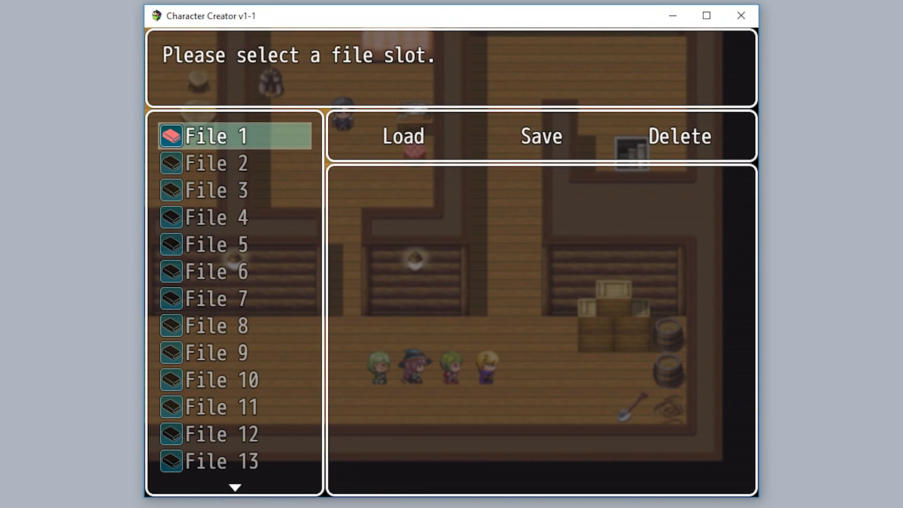
Step: Reopen the save file list and save the game in the File 2 slot
{"action": "key", "text": "Escape"}
{"action": "key", "text": "Return"}
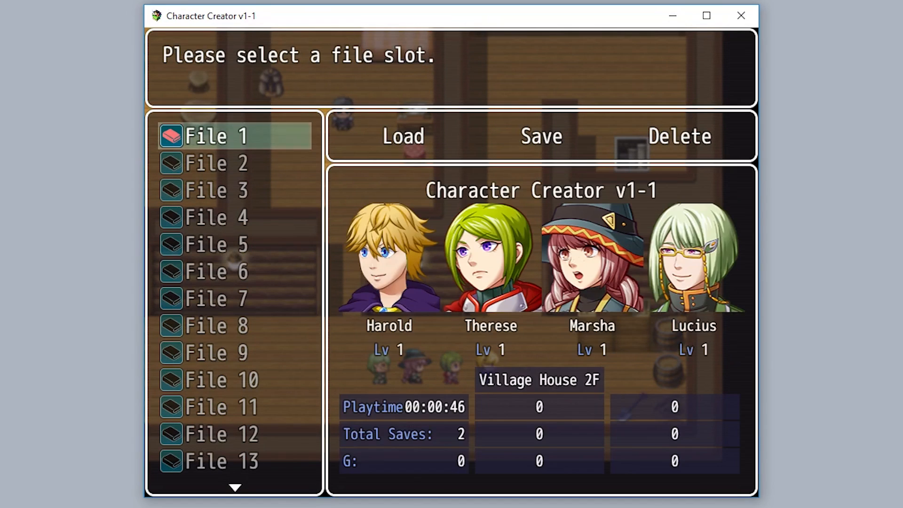
{"action": "key", "text": "Down"}
{"action": "key", "text": "Return"}
{"action": "key", "text": "Return"}
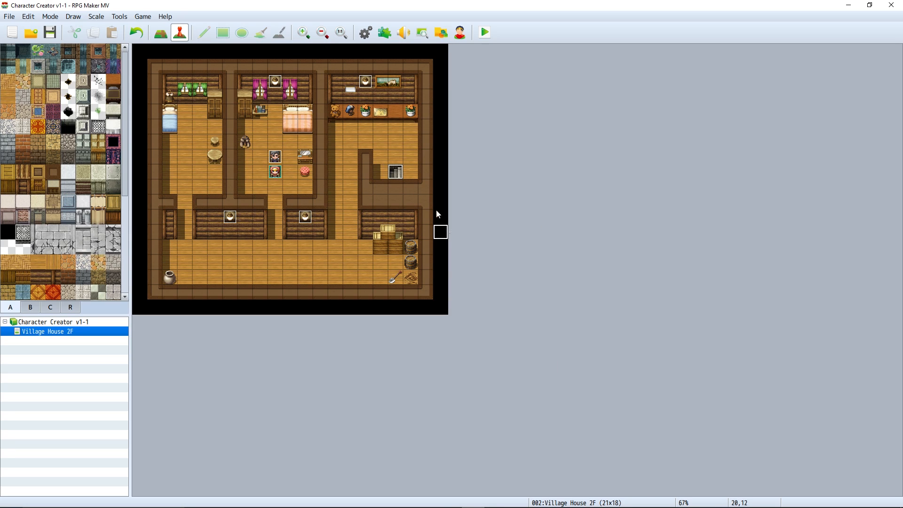
Step: Set the SRD_CharacterCreator plugin's Print to Console parameter to true
{"action": "left_click", "coordinate": [385, 32]}
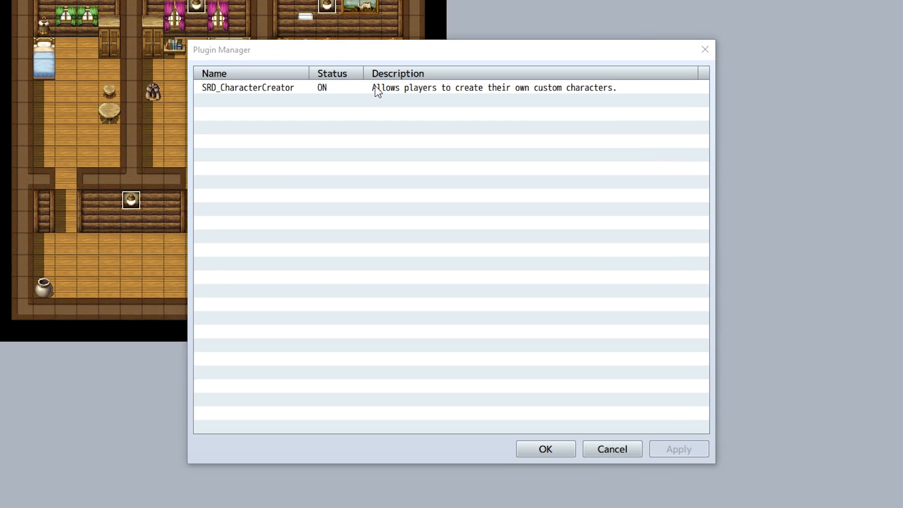
{"action": "double_click", "coordinate": [397, 135]}
{"action": "double_click", "coordinate": [448, 351]}
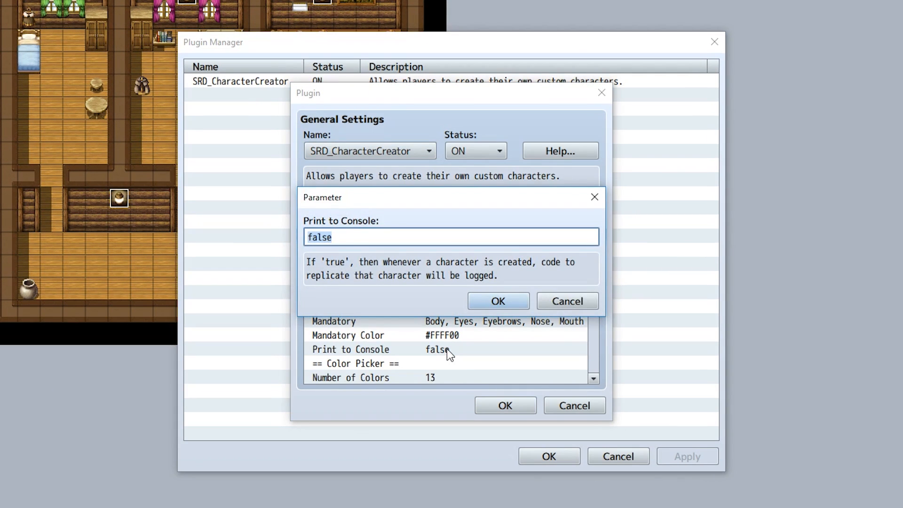
{"action": "type", "text": "true"}
{"action": "left_click", "coordinate": [498, 303]}
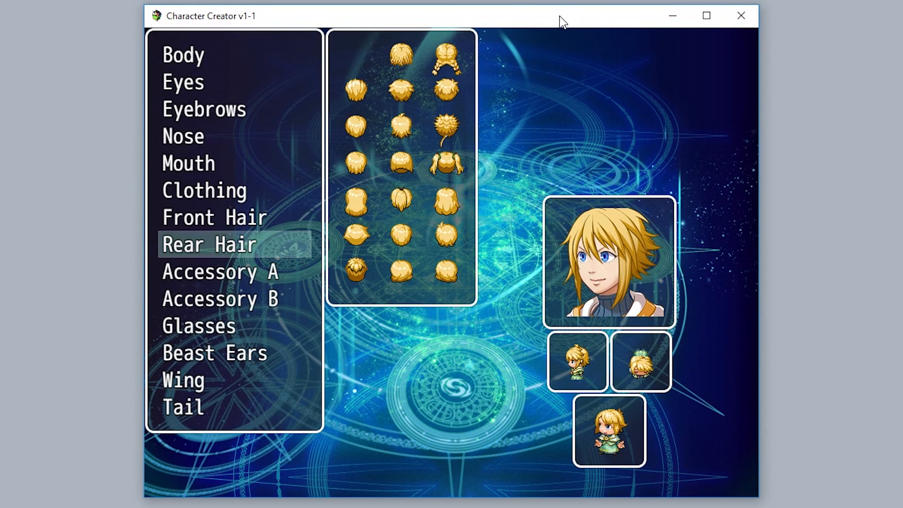
Step: Open the developer console for the running game and arrange its window beside the game window
{"action": "key", "text": "F8"}
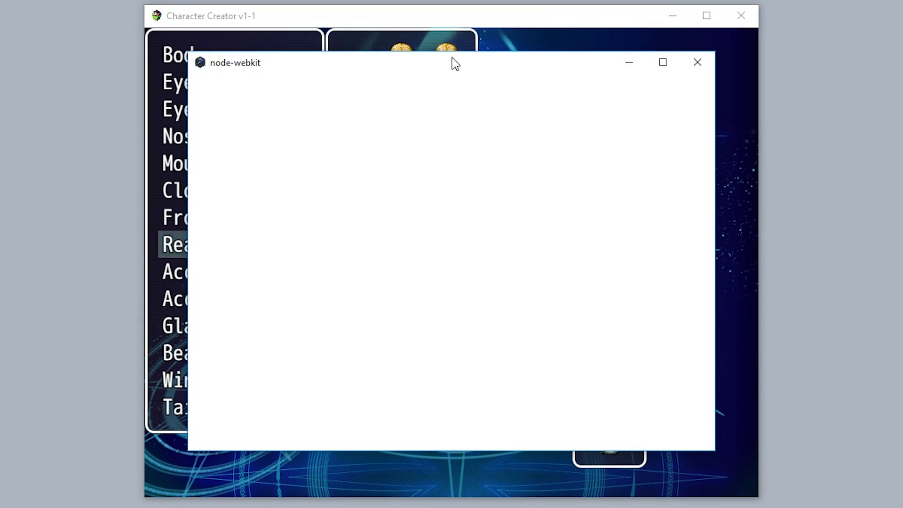
{"action": "left_click_drag", "start_coordinate": [455, 63], "coordinate": [307, 53]}
{"action": "left_click_drag", "start_coordinate": [400, 19], "coordinate": [602, 12]}
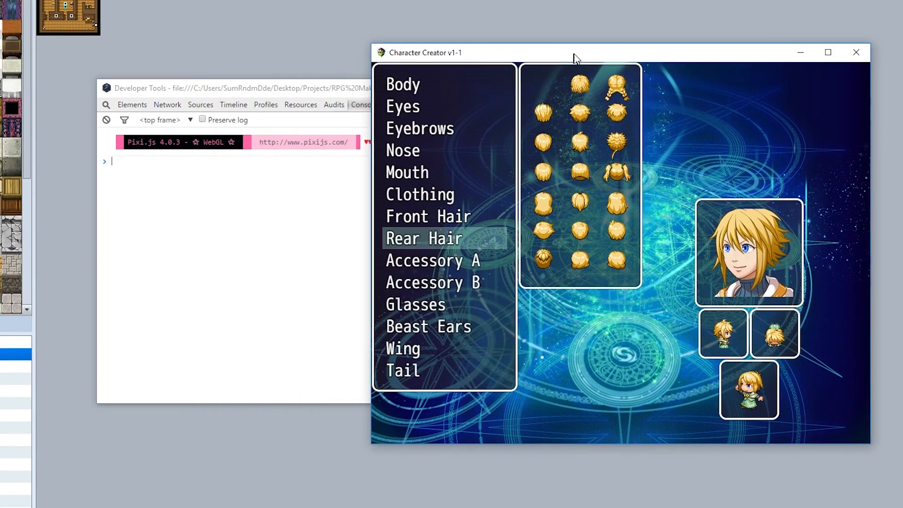
{"action": "left_click_drag", "start_coordinate": [574, 54], "coordinate": [582, 64]}
Step: Save the created character and select all of the character code printed in the developer console
{"action": "right_click", "coordinate": [673, 267]}
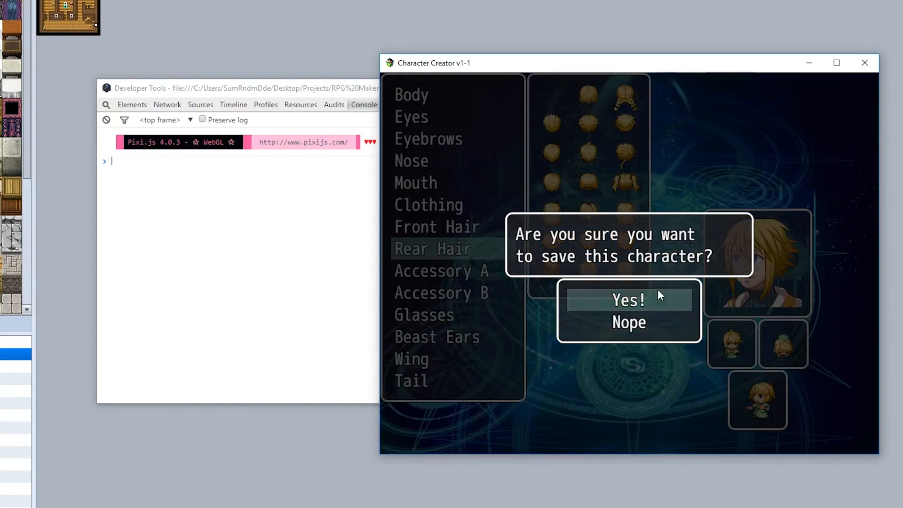
{"action": "left_click", "coordinate": [653, 297]}
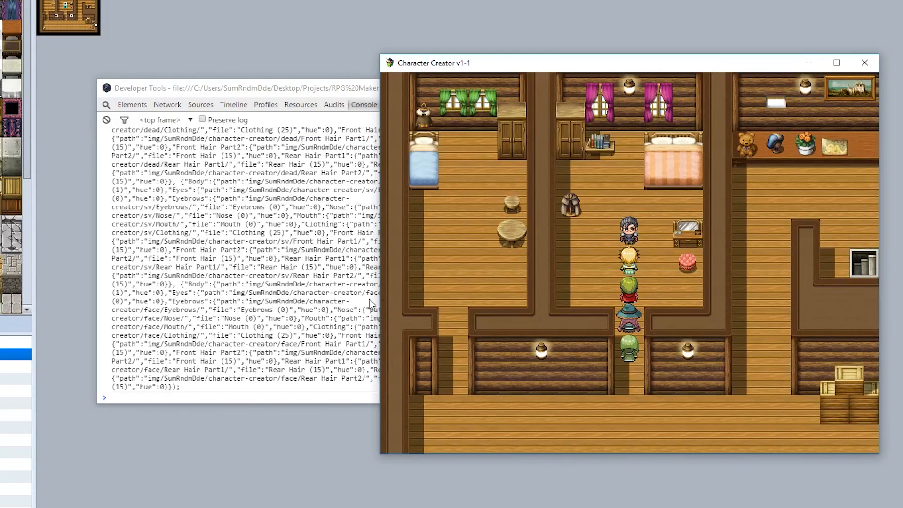
{"action": "left_click", "coordinate": [297, 334]}
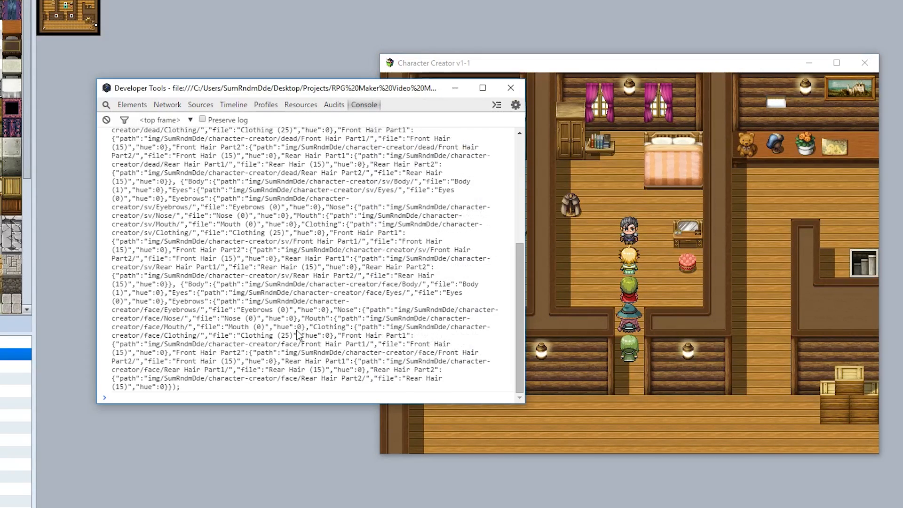
{"action": "scroll", "coordinate": [296, 332], "scroll_direction": "up", "scroll_amount": 5}
{"action": "scroll", "coordinate": [294, 329], "scroll_direction": "down", "scroll_amount": 5}
{"action": "left_click_drag", "start_coordinate": [177, 385], "coordinate": [112, 160]}
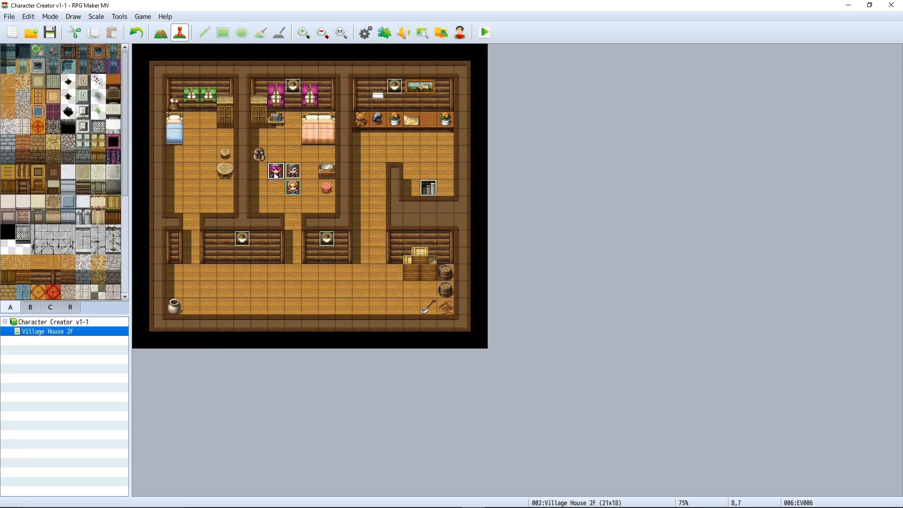
Step: Add a Script command to event EV006 and paste the copied character code into it
{"action": "double_click", "coordinate": [275, 172]}
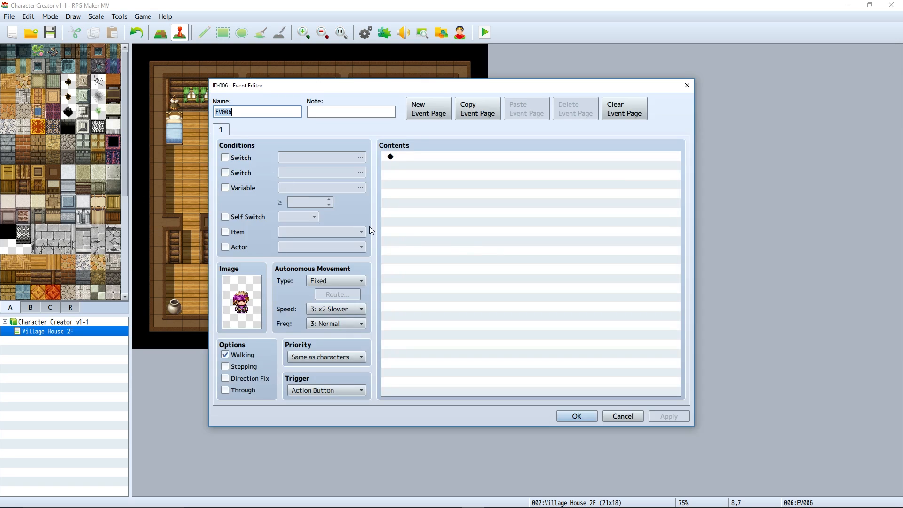
{"action": "double_click", "coordinate": [446, 152]}
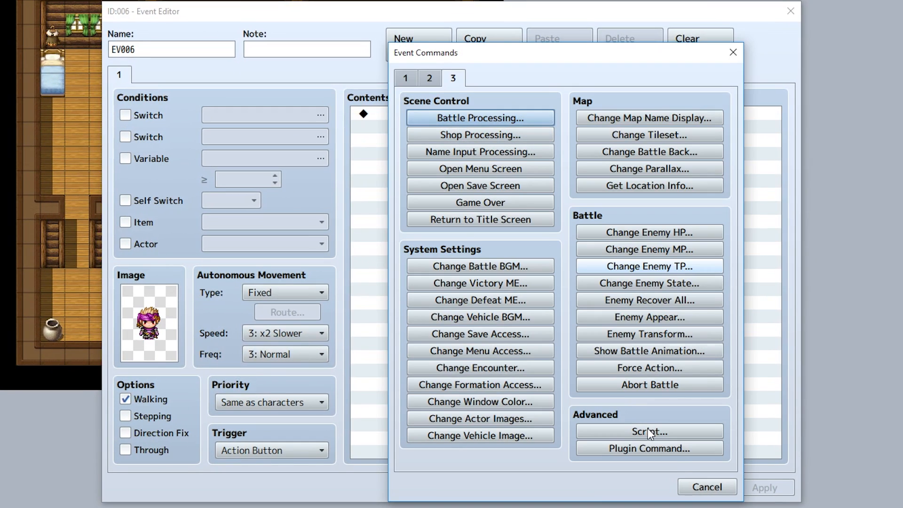
{"action": "left_click", "coordinate": [650, 432]}
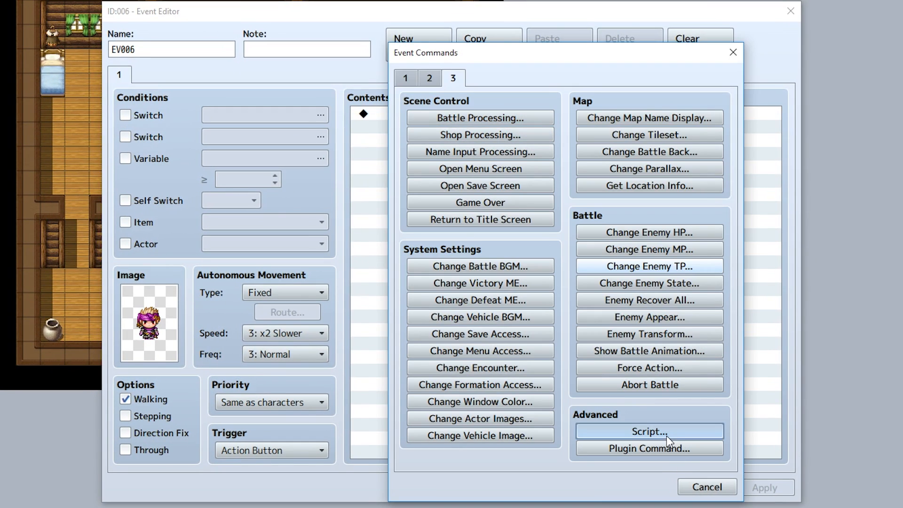
{"action": "key", "text": "ctrl+v"}
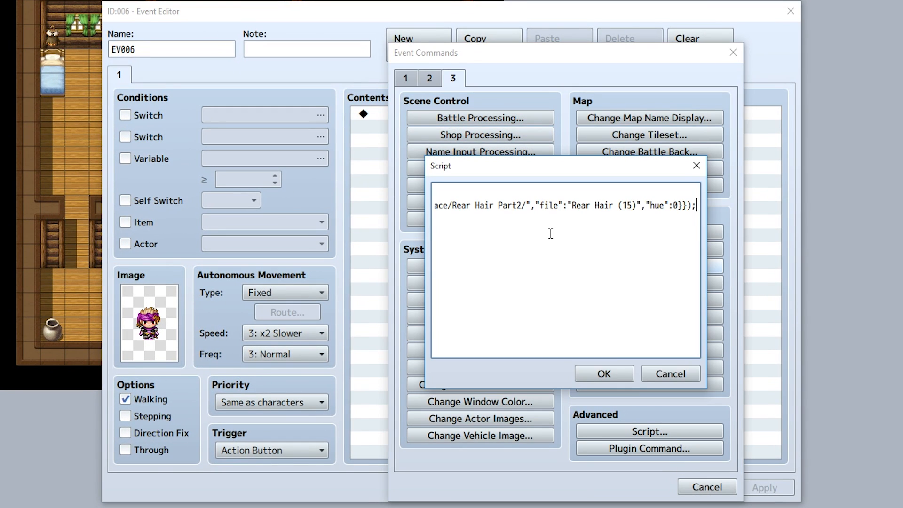
Step: Go to the "var id = 0;" line at the start of the pasted script and accept the Script command
{"action": "left_click", "coordinate": [528, 188]}
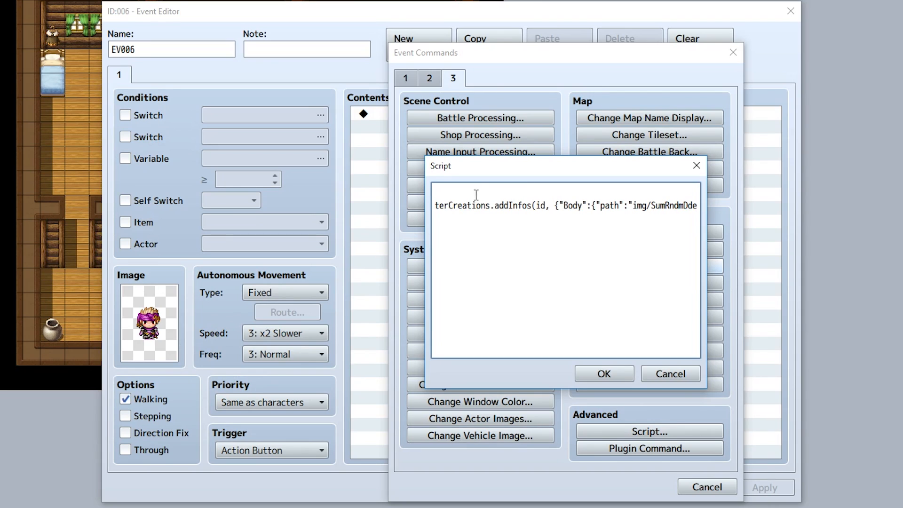
{"action": "left_click_drag", "start_coordinate": [475, 194], "coordinate": [337, 189]}
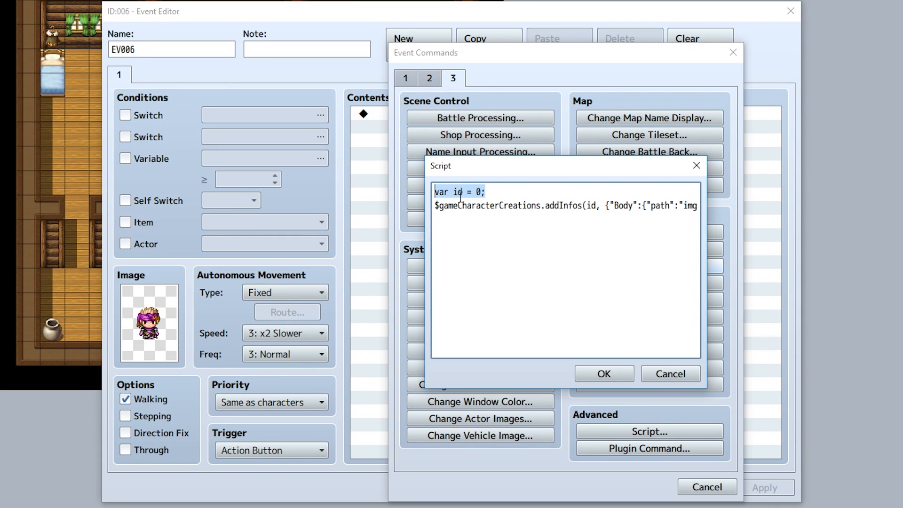
{"action": "left_click", "coordinate": [480, 191]}
{"action": "left_click", "coordinate": [602, 373]}
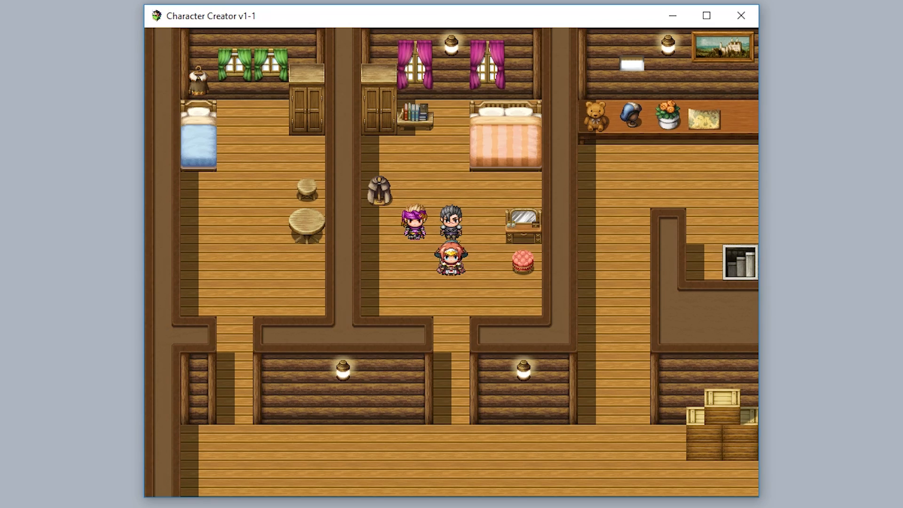
Step: Walk the party to the bedroom doorway and back up to the character with the purple headband to run its event
{"action": "key", "text": "Down"}
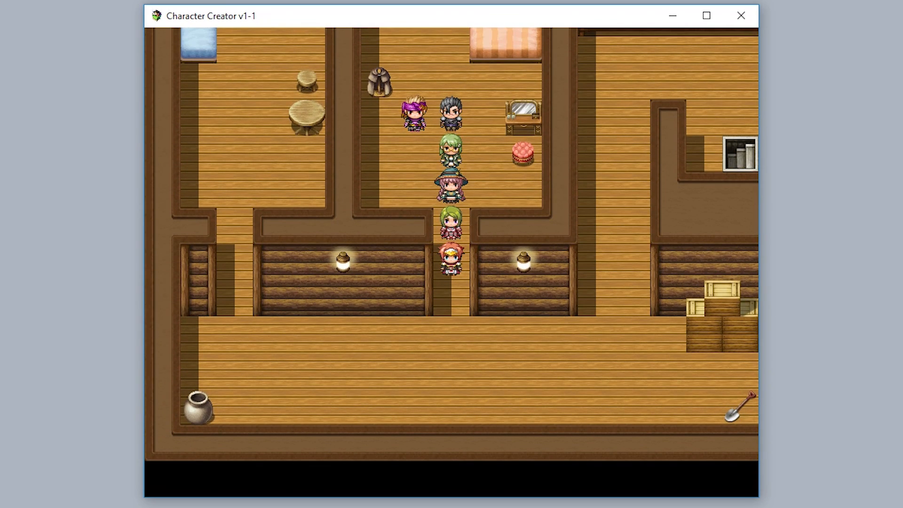
{"action": "key", "text": "Escape"}
{"action": "key", "text": "Escape"}
{"action": "key", "text": "Up"}
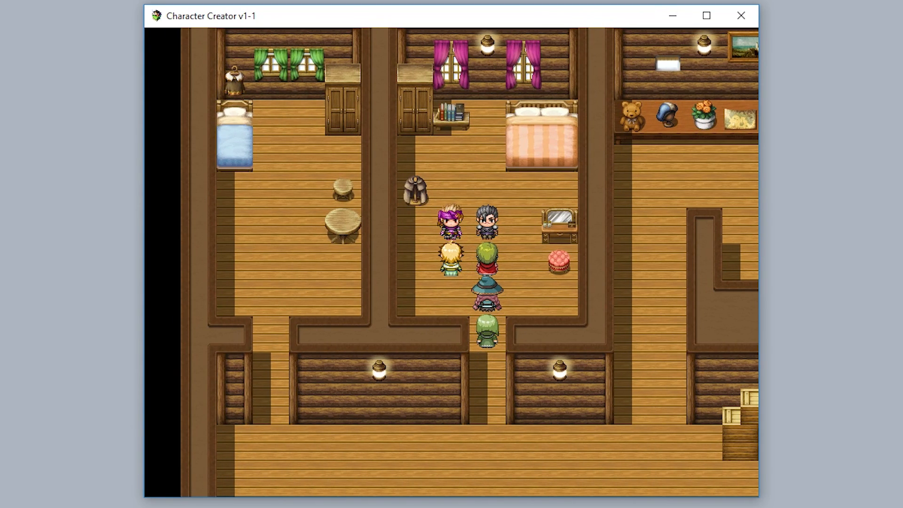
Step: Lead the party out of the middle bedroom and east along the hallway to view the changed leader sprite
{"action": "key", "text": "Right"}
{"action": "key", "text": "Down"}
{"action": "key", "text": "Left"}
{"action": "key", "text": "Down"}
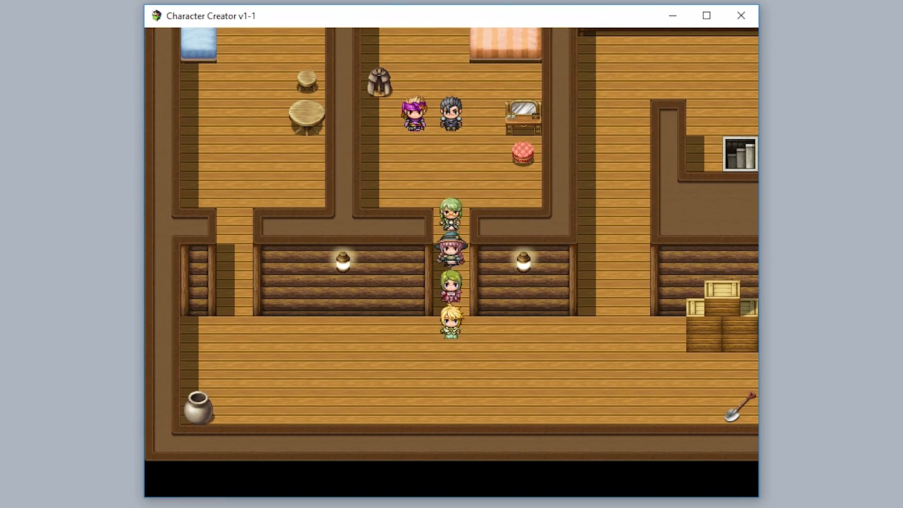
{"action": "key", "text": "Right"}
{"action": "key", "text": "Right"}
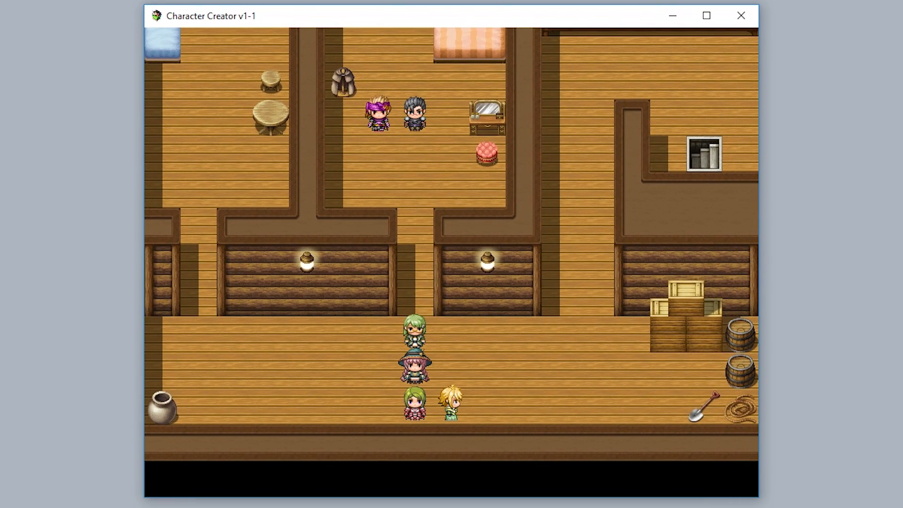
{"action": "key", "text": "Right"}
{"action": "key", "text": "Right"}
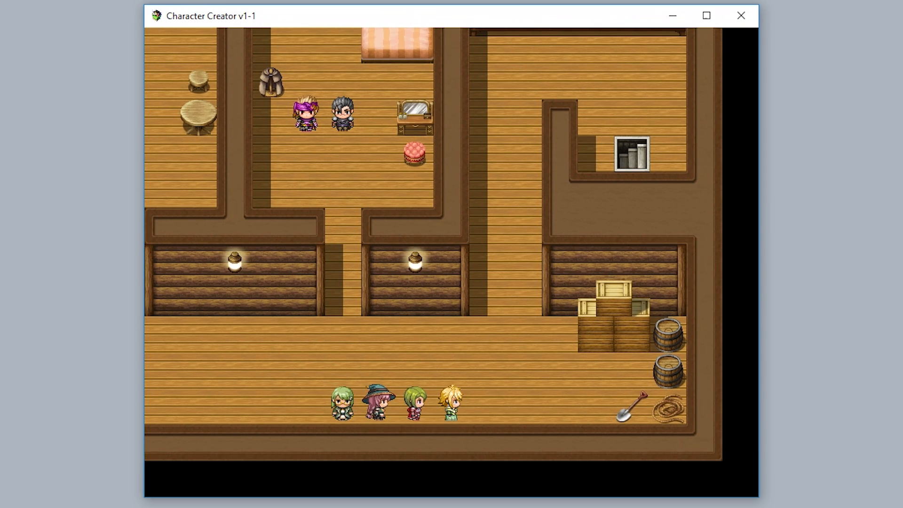
Step: Walk the party up into the room with the display counter and west along the counter
{"action": "key", "text": "Up"}
{"action": "key", "text": "Up"}
{"action": "key", "text": "Left"}
{"action": "key", "text": "Left"}
{"action": "key", "text": "Left"}
{"action": "key", "text": "Down"}
{"action": "key", "text": "Down"}
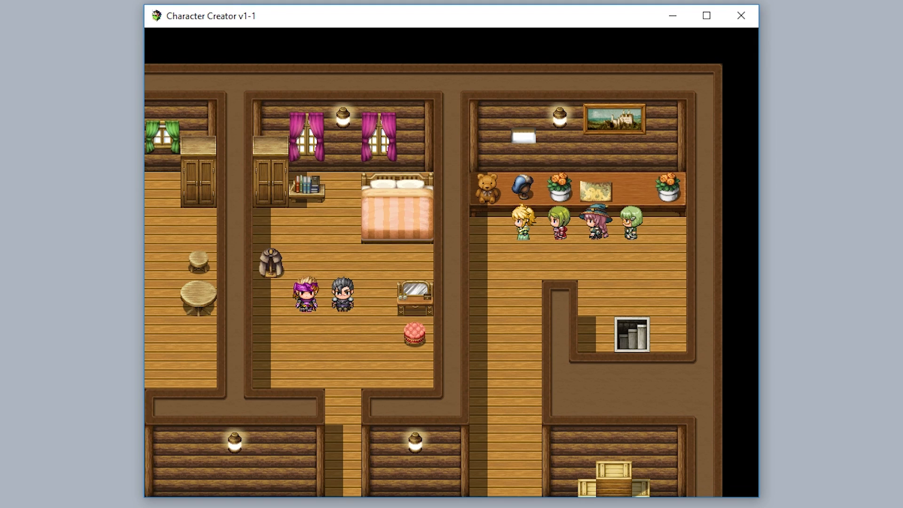
Step: Walk the party back down to the hallway and west along its lower wall to the clay pot
{"action": "key", "text": "Down"}
{"action": "key", "text": "Down"}
{"action": "key", "text": "Down"}
{"action": "key", "text": "Down"}
{"action": "key", "text": "Down"}
{"action": "key", "text": "Down"}
{"action": "key", "text": "Down"}
{"action": "key", "text": "Down"}
{"action": "key", "text": "Down"}
{"action": "key", "text": "Down"}
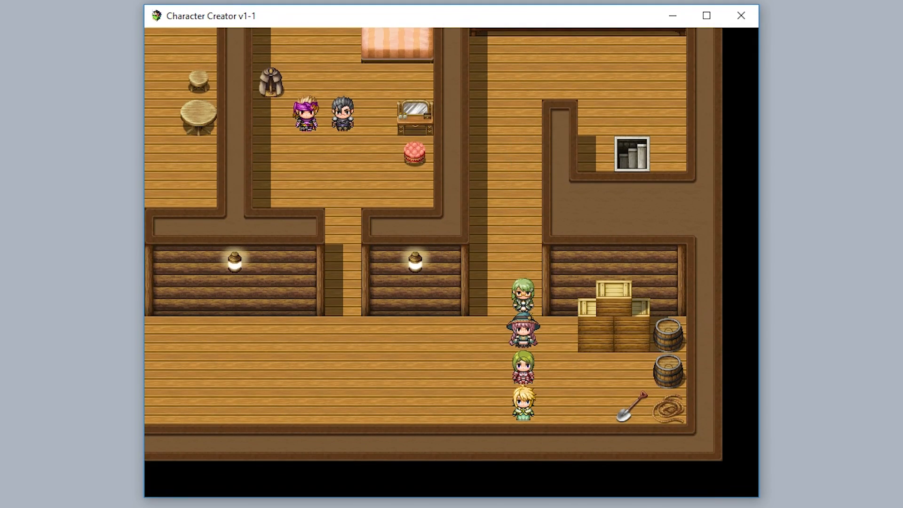
{"action": "key", "text": "Left"}
{"action": "key", "text": "Left"}
{"action": "key", "text": "Left"}
{"action": "key", "text": "Left"}
{"action": "key", "text": "Left"}
{"action": "key", "text": "Left"}
{"action": "key", "text": "Left"}
{"action": "key", "text": "Left"}
{"action": "key", "text": "Left"}
{"action": "key", "text": "Left"}
{"action": "key", "text": "Left"}
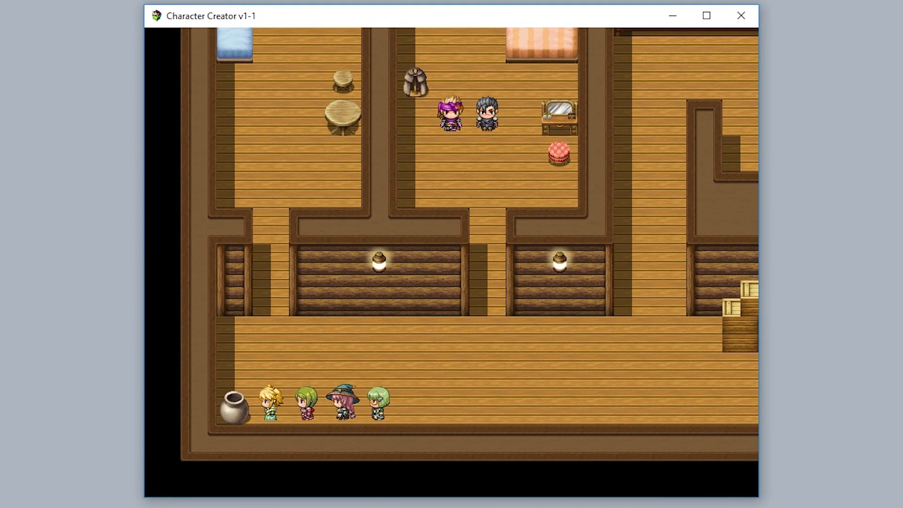
Step: Walk the party up into the green-curtained bedroom to the spot beside the wardrobe
{"action": "key", "text": "Up"}
{"action": "key", "text": "Up"}
{"action": "key", "text": "Up"}
{"action": "key", "text": "Up"}
{"action": "key", "text": "Up"}
{"action": "key", "text": "Up"}
{"action": "key", "text": "Up"}
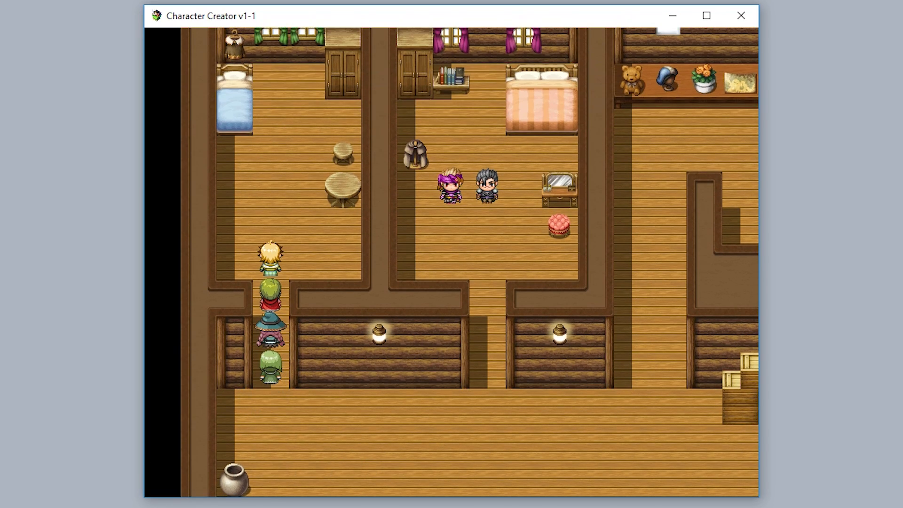
{"action": "key", "text": "Up"}
{"action": "key", "text": "Up"}
{"action": "key", "text": "Up"}
{"action": "key", "text": "Right"}
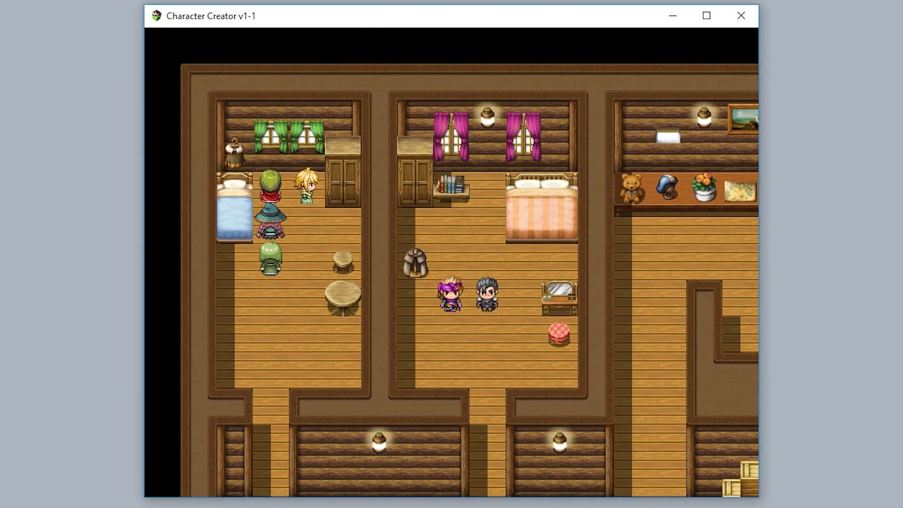
Step: Lead the party out of the green-curtained bedroom and east along the hallway toward the crates
{"action": "key", "text": "Down"}
{"action": "key", "text": "Down"}
{"action": "key", "text": "Down"}
{"action": "key", "text": "Down"}
{"action": "key", "text": "Down"}
{"action": "key", "text": "Down"}
{"action": "key", "text": "Down"}
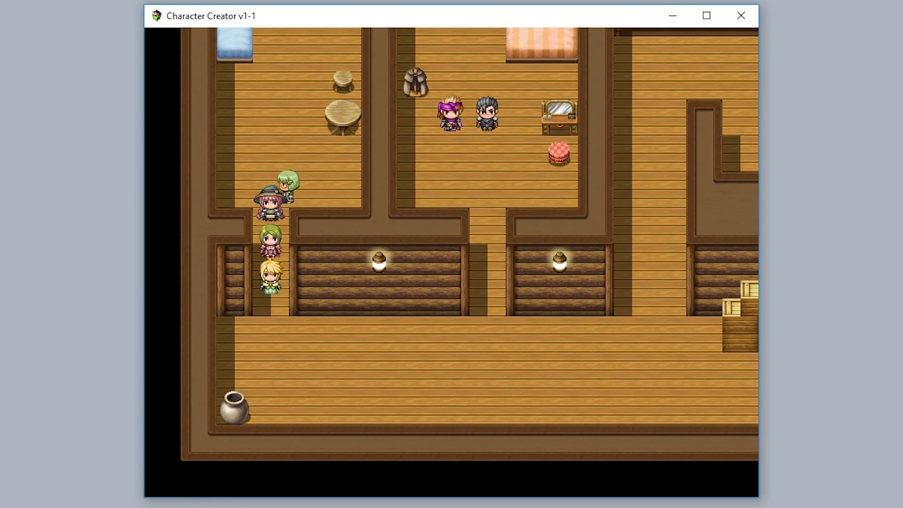
{"action": "key", "text": "Right"}
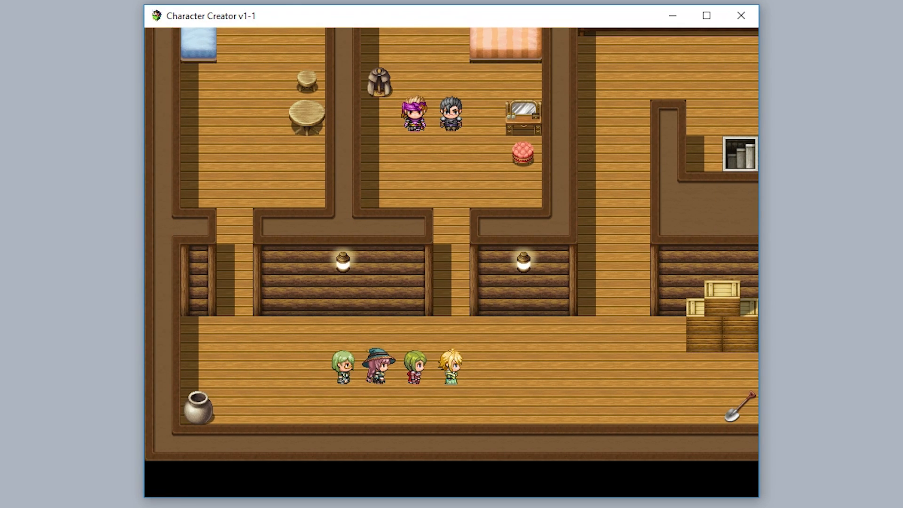
{"action": "key", "text": "Down"}
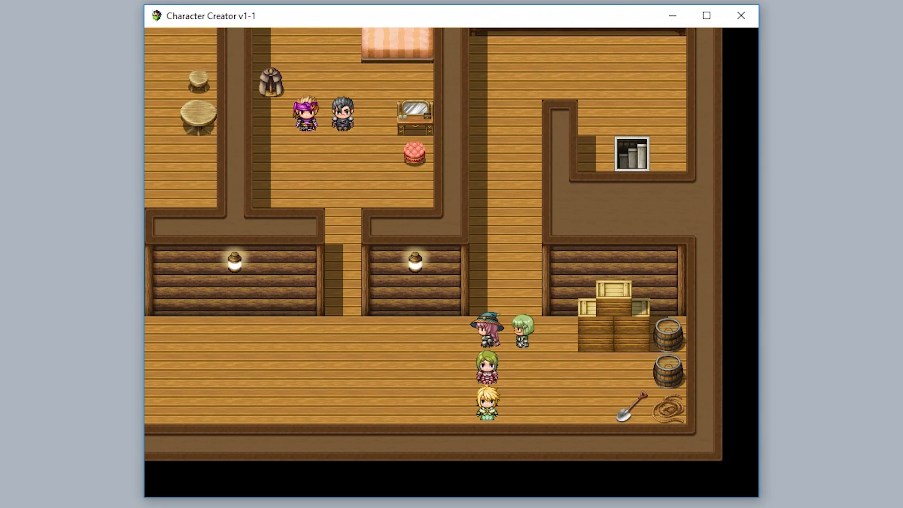
{"action": "key", "text": "Left"}
{"action": "key", "text": "Up"}
{"action": "key", "text": "Right"}
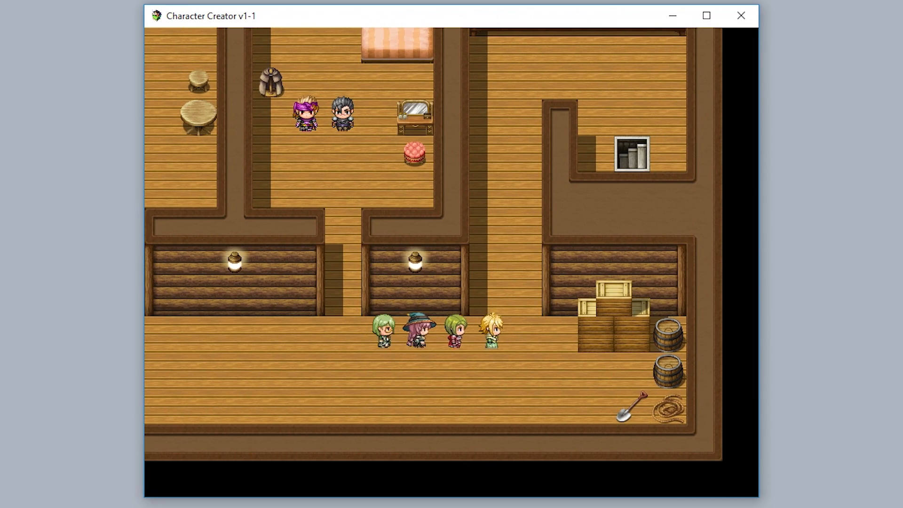
Step: Return the party to the grey-haired character in the middle bedroom and open the character creator through its event
{"action": "key", "text": "Right"}
{"action": "key", "text": "Down"}
{"action": "key", "text": "Left"}
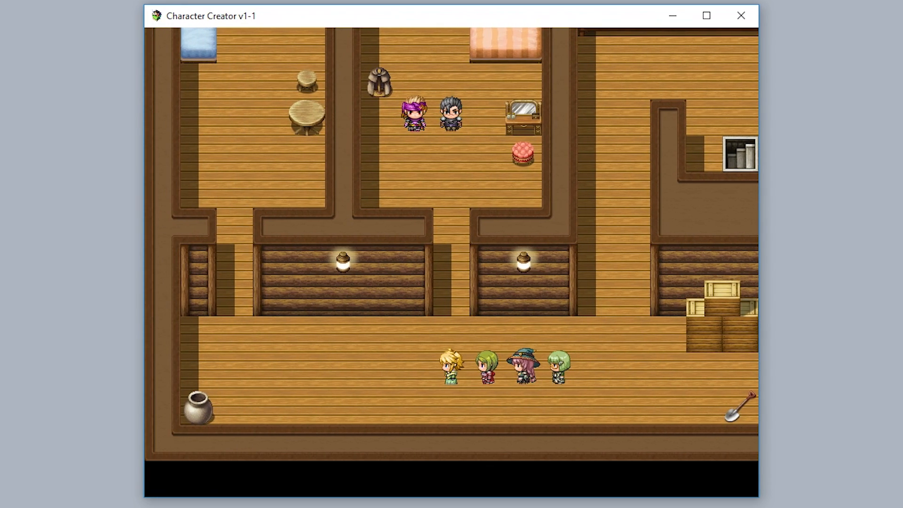
{"action": "key", "text": "Up"}
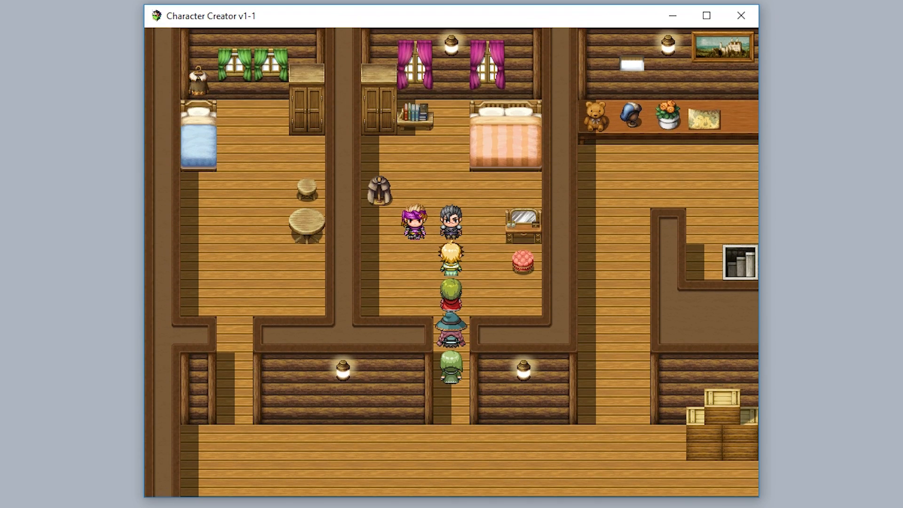
{"action": "key", "text": "Return"}
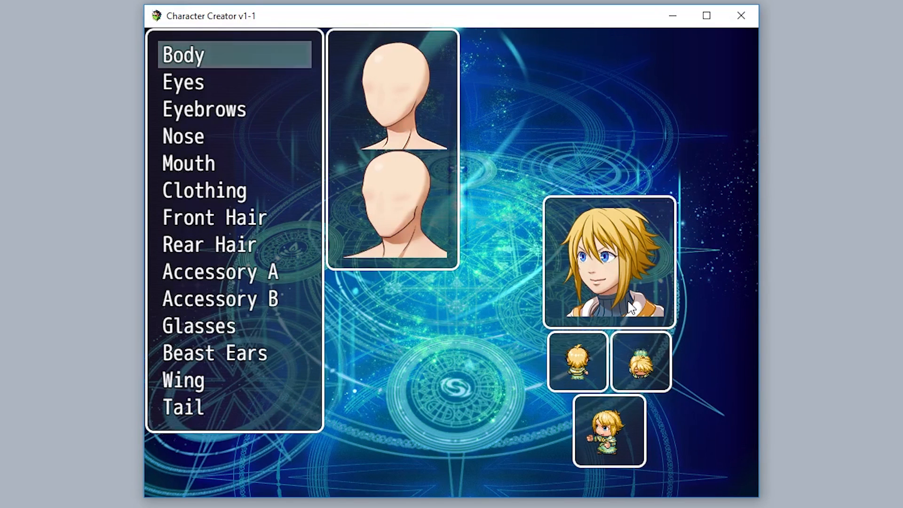
Step: Set the character's Clothing to the yellow outfit in the sixth row, third column
{"action": "key", "text": "Down"}
{"action": "key", "text": "Down"}
{"action": "key", "text": "Down"}
{"action": "key", "text": "Down"}
{"action": "key", "text": "Down"}
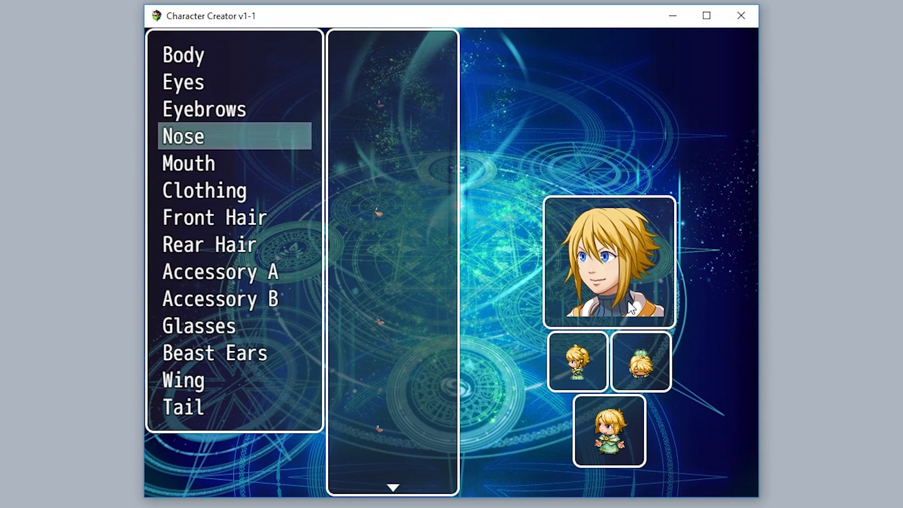
{"action": "key", "text": "Return"}
{"action": "key", "text": "Down"}
{"action": "key", "text": "Down"}
{"action": "key", "text": "Down"}
{"action": "key", "text": "Down"}
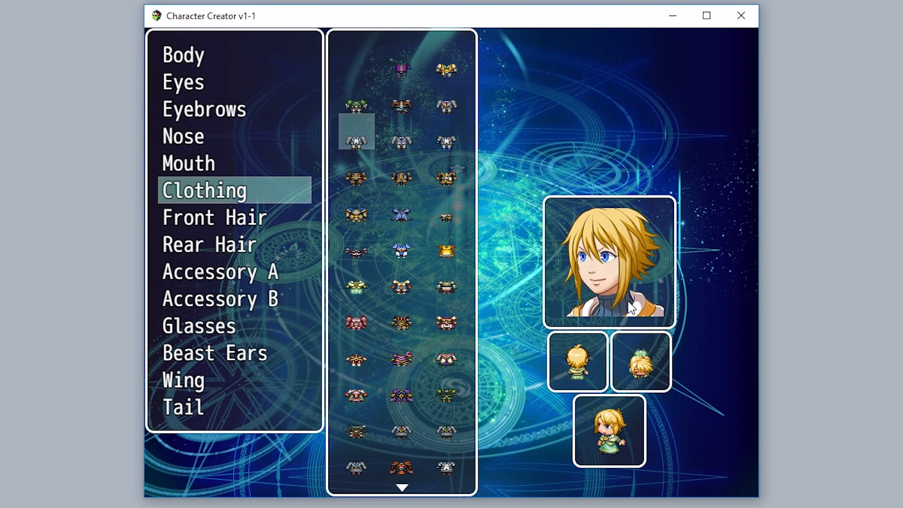
{"action": "key", "text": "Right"}
{"action": "key", "text": "Right"}
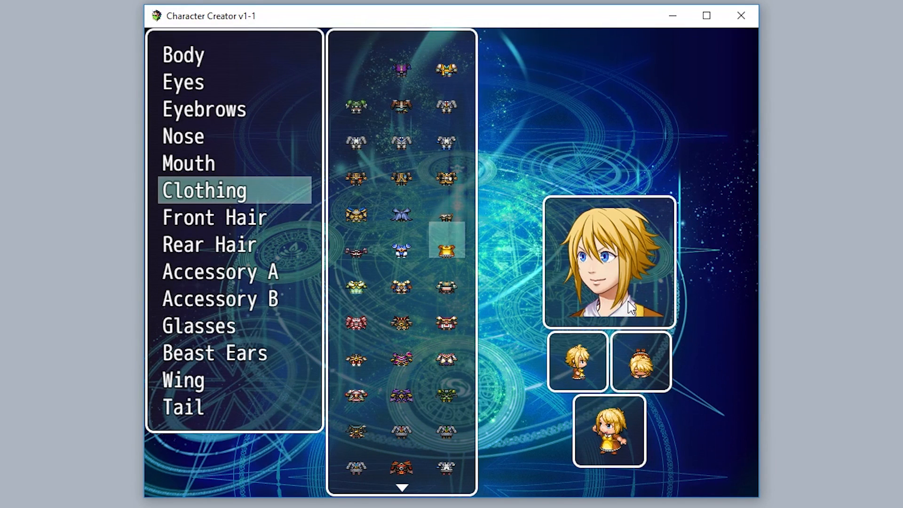
{"action": "key", "text": "Return"}
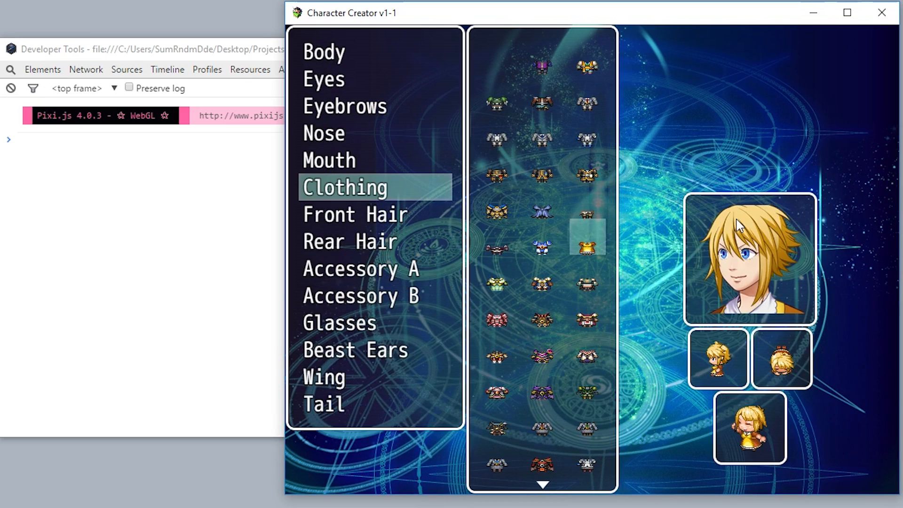
Step: Leave the clothing options and save the character so its code prints in the developer console
{"action": "key", "text": "Escape"}
{"action": "key", "text": "Return"}
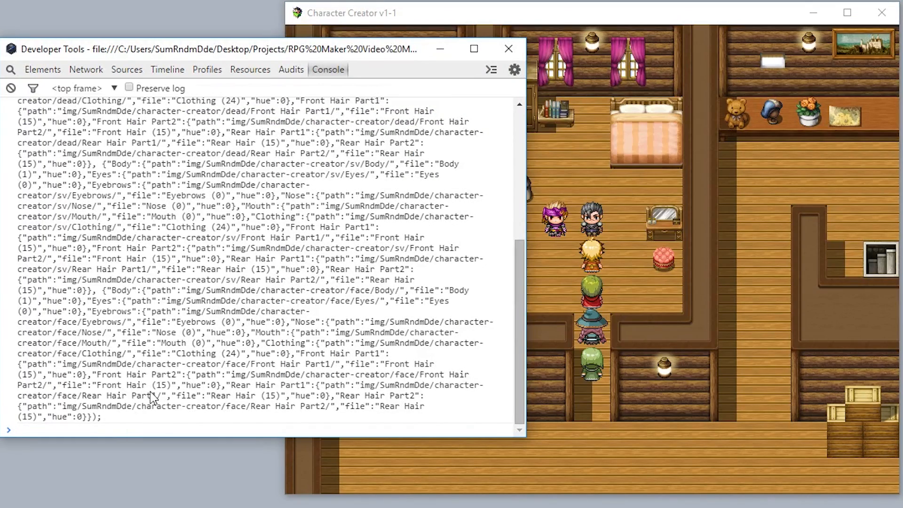
{"action": "left_click", "coordinate": [648, 275]}
{"action": "scroll", "coordinate": [238, 183], "scroll_direction": "up", "scroll_amount": 5}
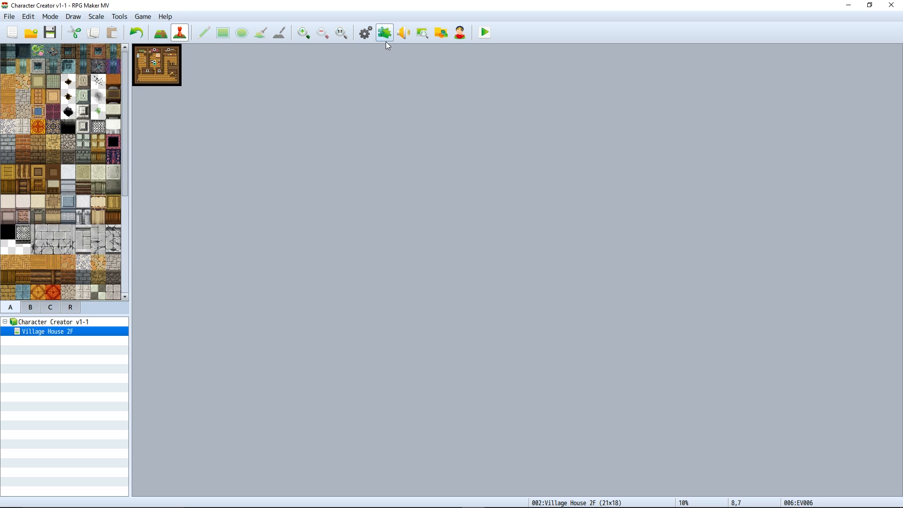
Step: Open the SRD_CharacterCreator plugin settings in the RPG Maker MV editor and look through the Section 1 and Section 2 parameters
{"action": "left_click", "coordinate": [385, 35]}
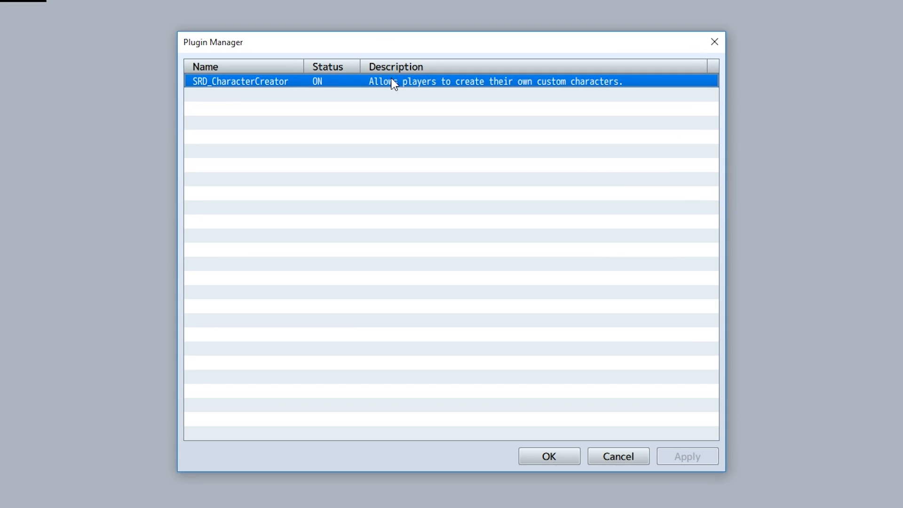
{"action": "double_click", "coordinate": [409, 138]}
{"action": "scroll", "coordinate": [497, 338], "scroll_direction": "down", "scroll_amount": 9}
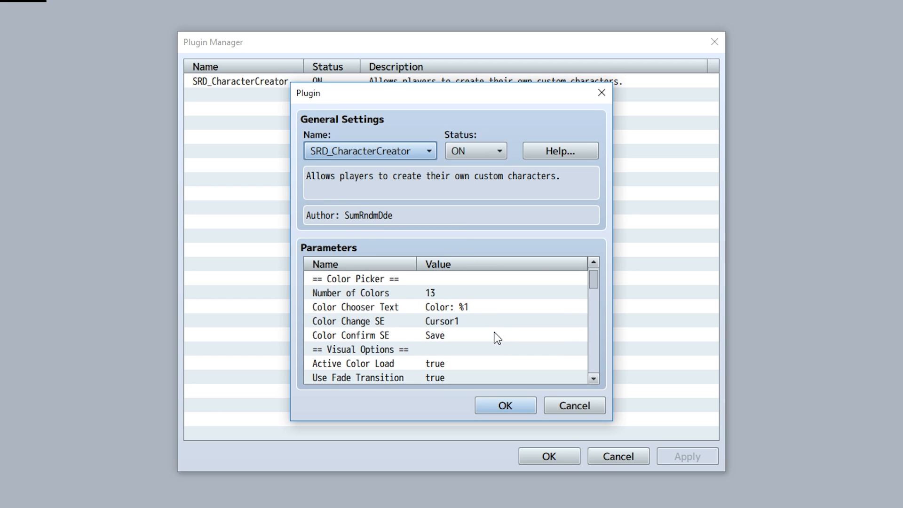
{"action": "scroll", "coordinate": [497, 338], "scroll_direction": "down", "scroll_amount": 3}
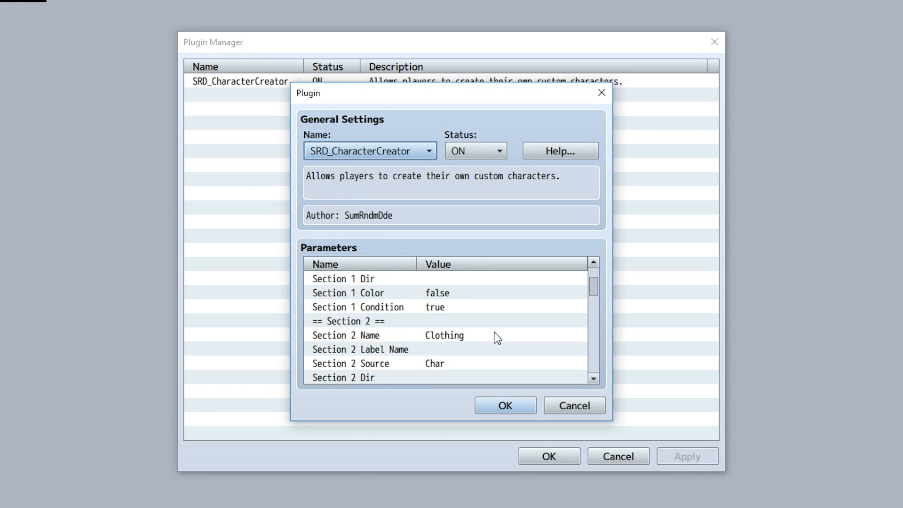
{"action": "scroll", "coordinate": [497, 338], "scroll_direction": "down", "scroll_amount": 3}
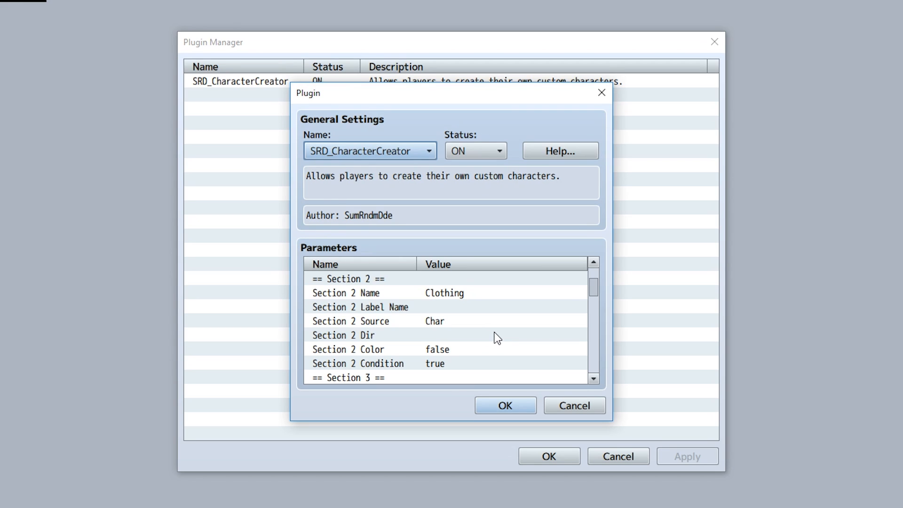
{"action": "scroll", "coordinate": [496, 338], "scroll_direction": "up", "scroll_amount": 6}
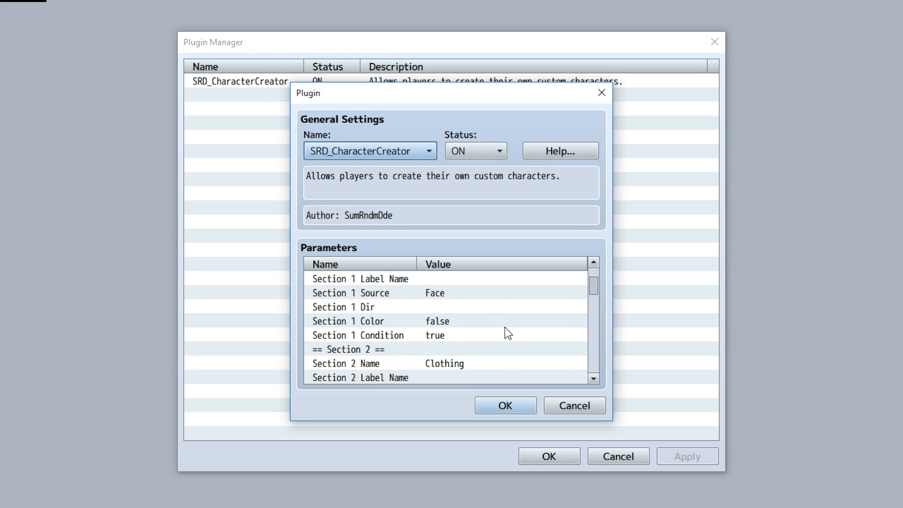
{"action": "scroll", "coordinate": [475, 329], "scroll_direction": "up", "scroll_amount": 1}
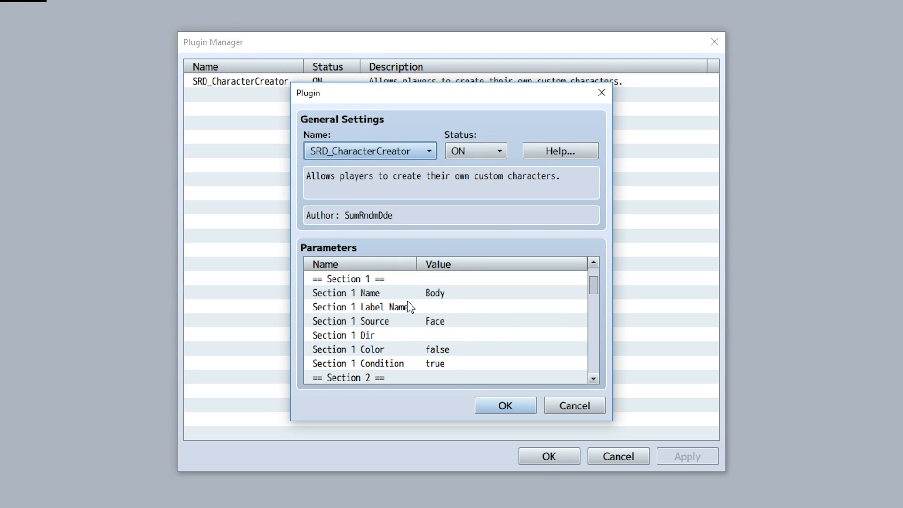
Step: Examine the Section 1 Name and Section 1 Source parameters, keeping their values
{"action": "left_click", "coordinate": [381, 293]}
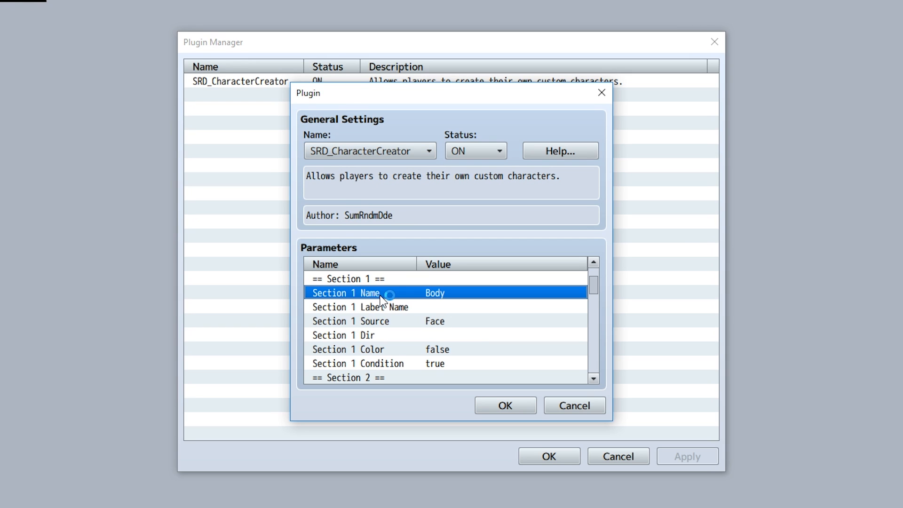
{"action": "left_click", "coordinate": [409, 320]}
{"action": "left_click", "coordinate": [413, 362]}
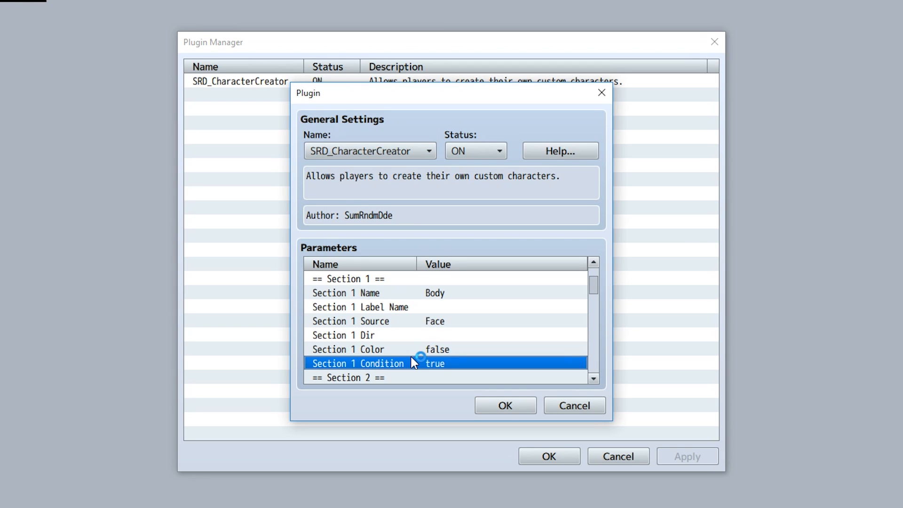
{"action": "double_click", "coordinate": [403, 291]}
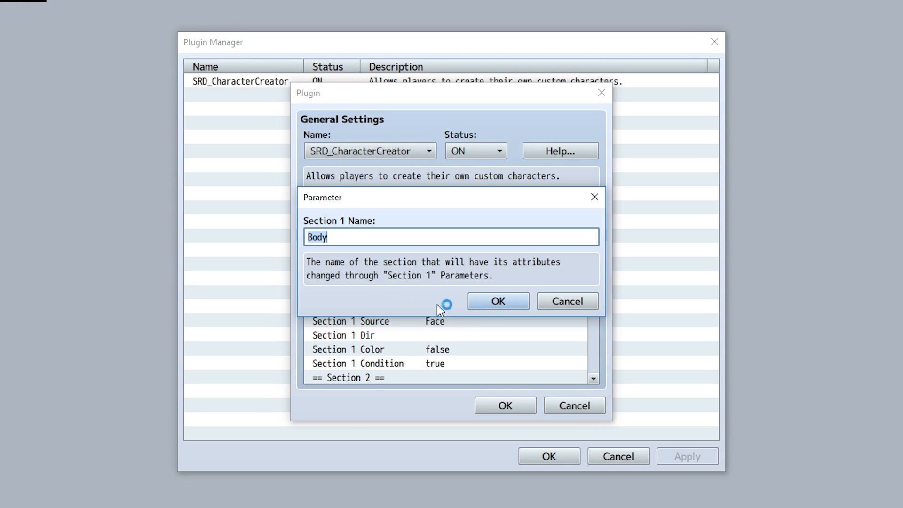
{"action": "left_click", "coordinate": [476, 303]}
{"action": "double_click", "coordinate": [447, 322]}
{"action": "left_click", "coordinate": [477, 303]}
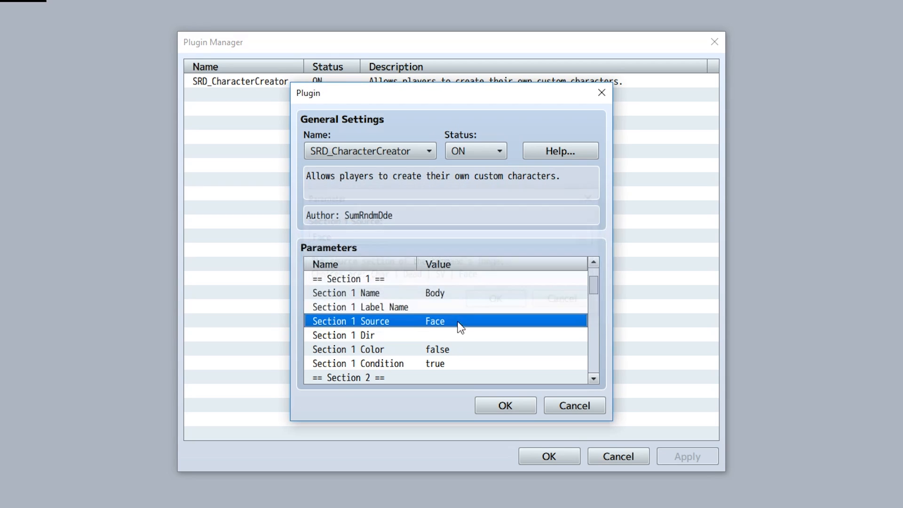
Step: Examine the Section 1 Color and Section 1 Condition parameters, keeping their values
{"action": "left_click", "coordinate": [442, 351]}
{"action": "double_click", "coordinate": [442, 351]}
{"action": "left_click", "coordinate": [494, 301]}
{"action": "double_click", "coordinate": [443, 365]}
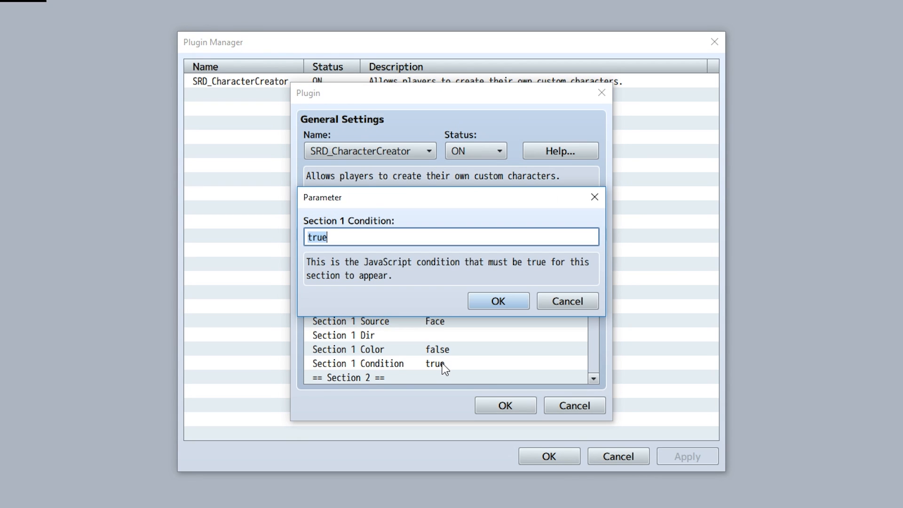
{"action": "left_click", "coordinate": [481, 308]}
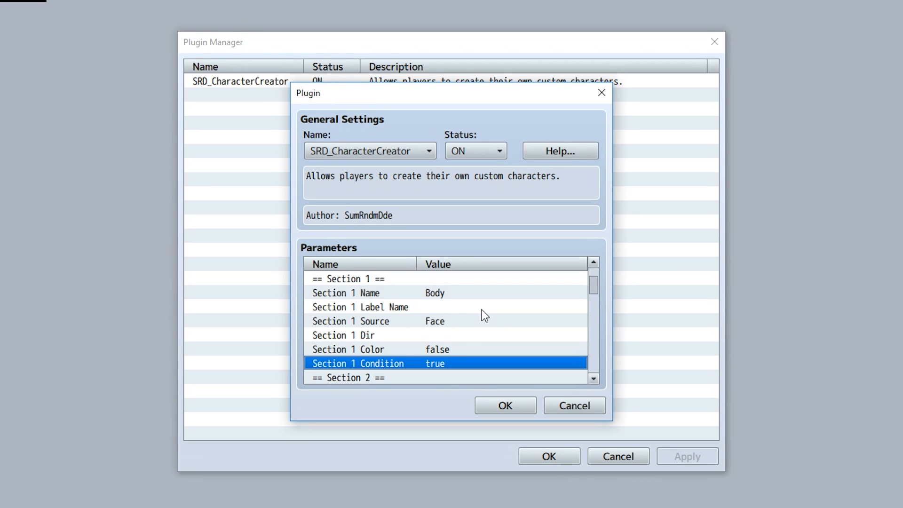
Step: Set the Section 1 Color parameter to true
{"action": "double_click", "coordinate": [471, 352]}
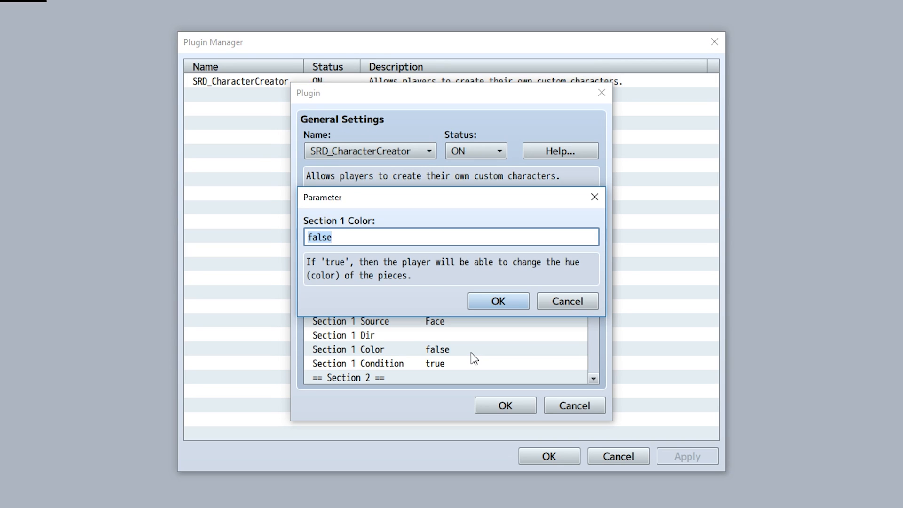
{"action": "type", "text": "true"}
{"action": "key", "text": "Return"}
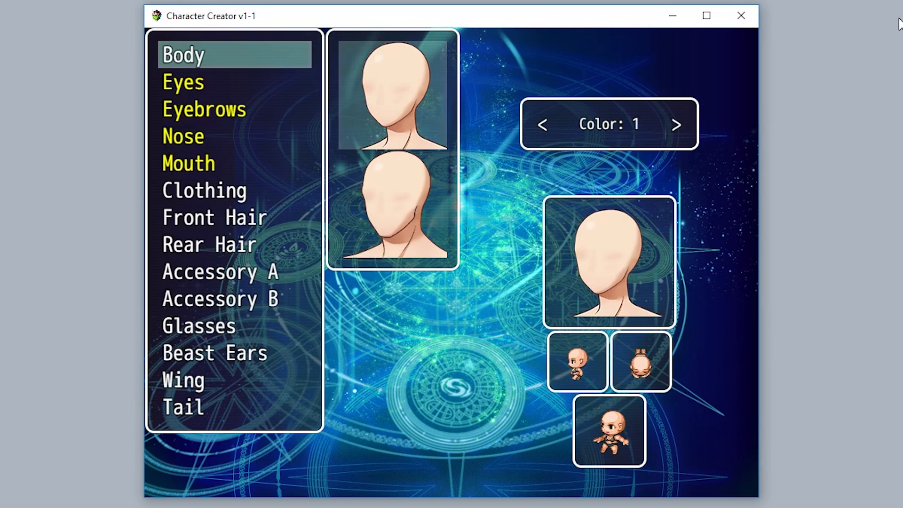
Step: In the running Character Creator game, select the first Body piece and cycle through its color variations
{"action": "key", "text": "Return"}
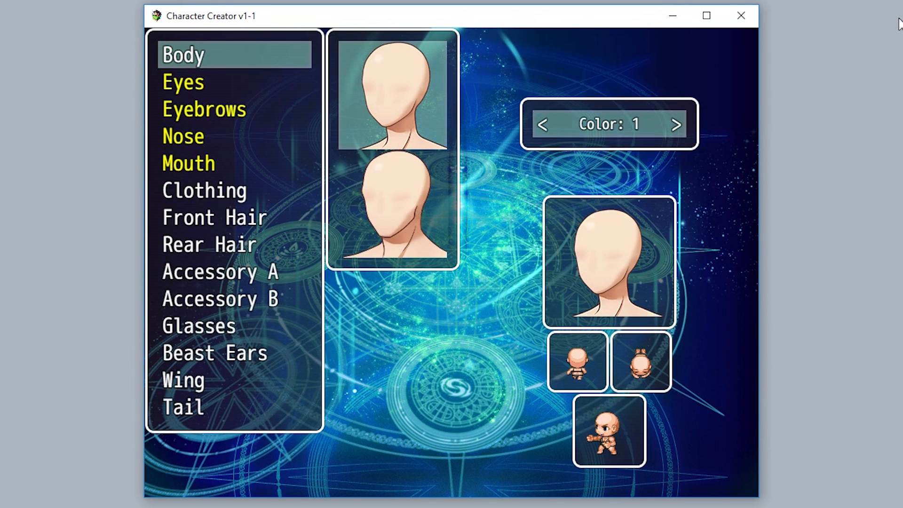
{"action": "key", "text": "Right"}
{"action": "key", "text": "Right"}
{"action": "key", "text": "Right"}
{"action": "key", "text": "Right"}
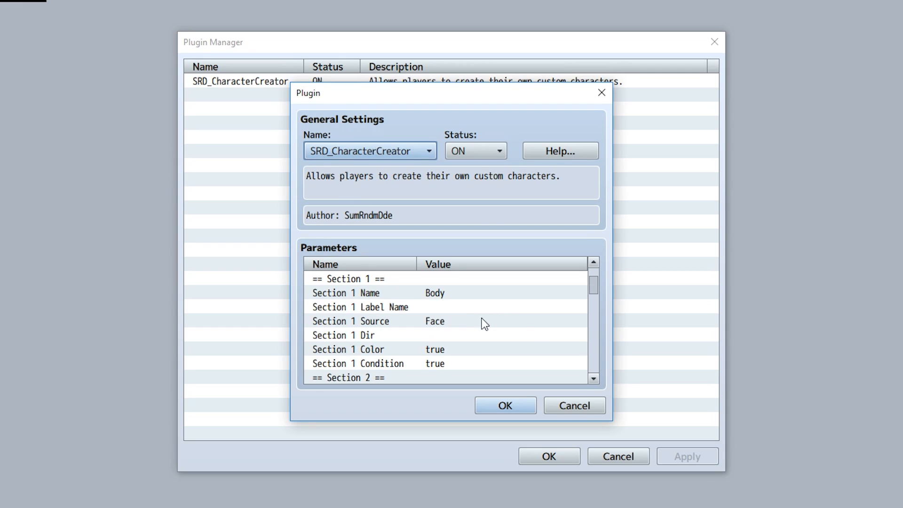
Step: Set the plugin's Section 1 Label Name to Head, and try that section in the running Character Creator game
{"action": "double_click", "coordinate": [438, 307]}
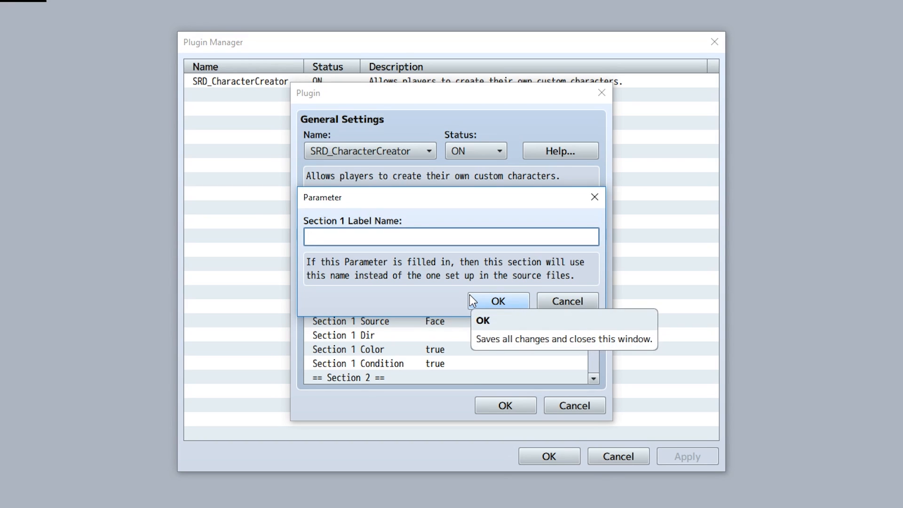
{"action": "type", "text": "H"}
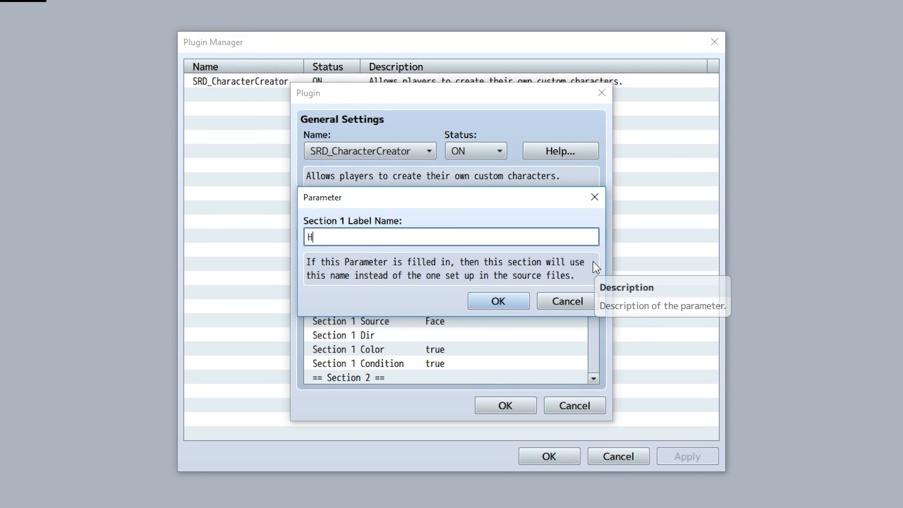
{"action": "type", "text": "ead"}
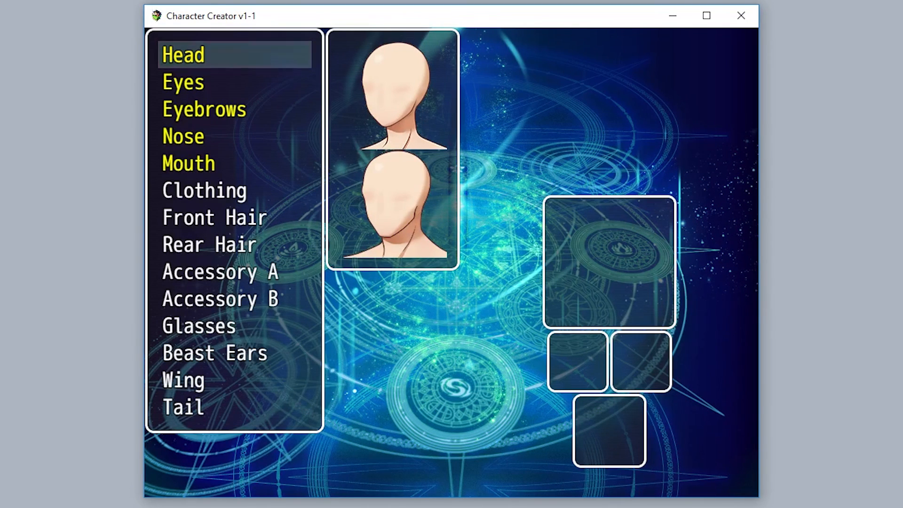
{"action": "key", "text": "Return"}
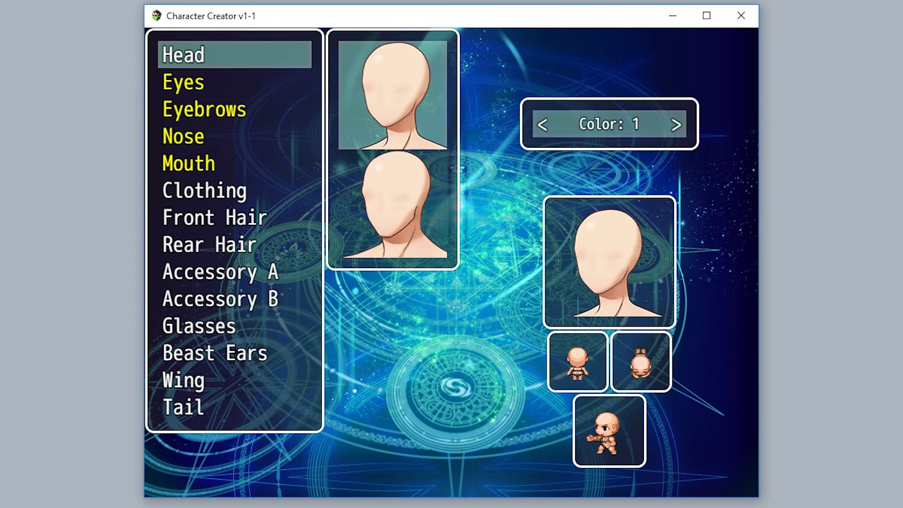
{"action": "key", "text": "Escape"}
{"action": "key", "text": "Escape"}
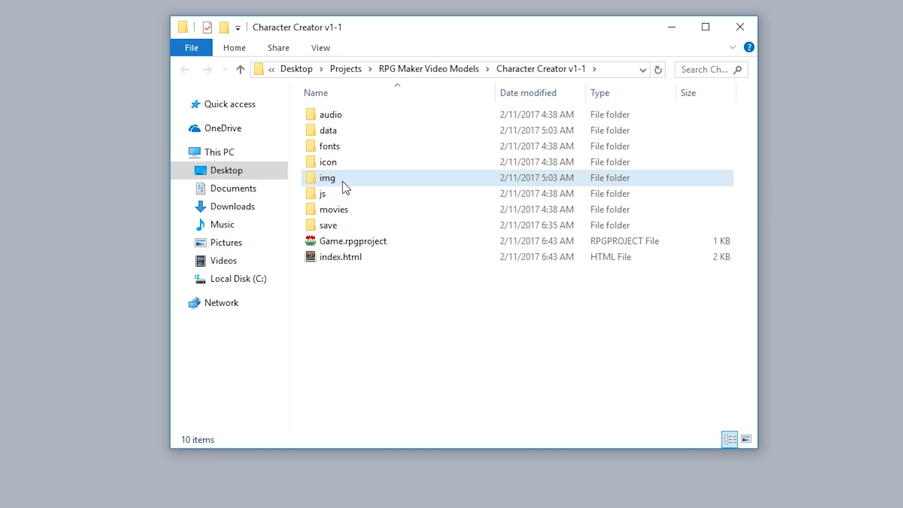
Step: In File Explorer, open the project's img/SumRndmDde/character-creator/walk/Clothing folder, showing the character-creator folder as large thumbnails on the way
{"action": "double_click", "coordinate": [343, 183]}
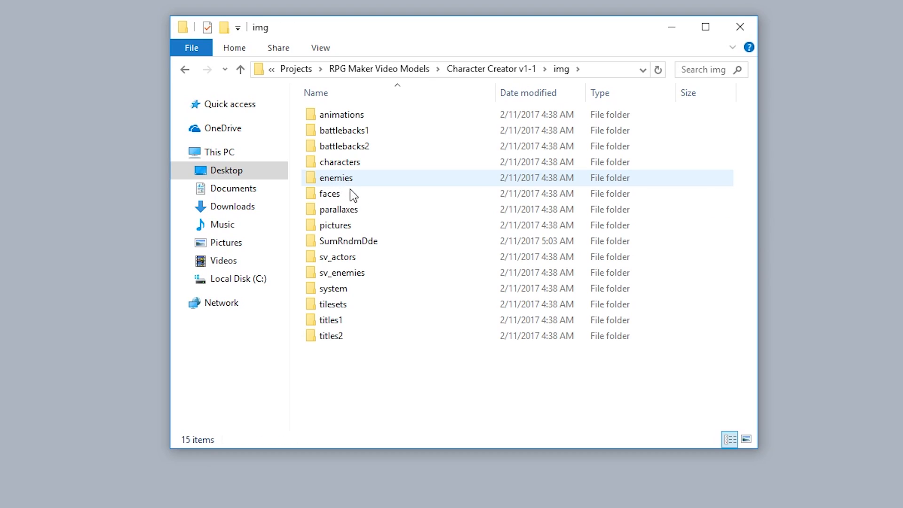
{"action": "double_click", "coordinate": [367, 240]}
{"action": "left_click", "coordinate": [351, 115]}
{"action": "double_click", "coordinate": [350, 115]}
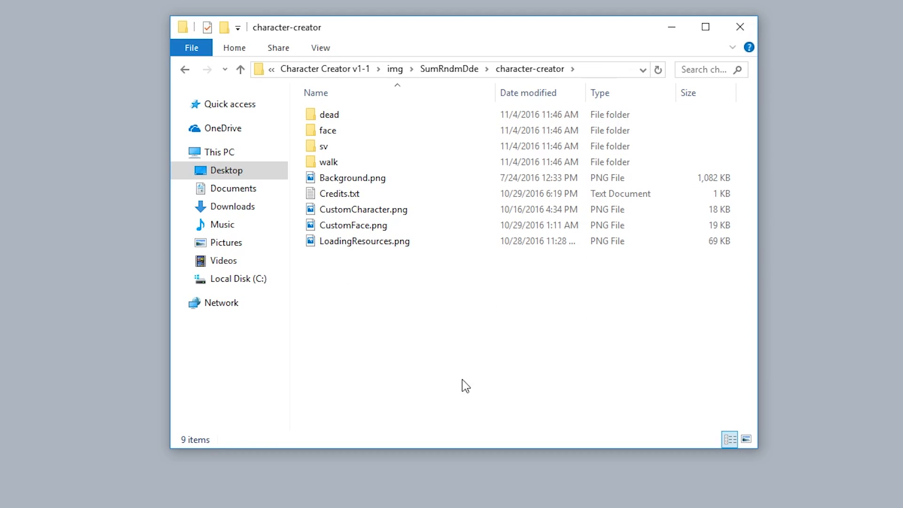
{"action": "left_click", "coordinate": [745, 440]}
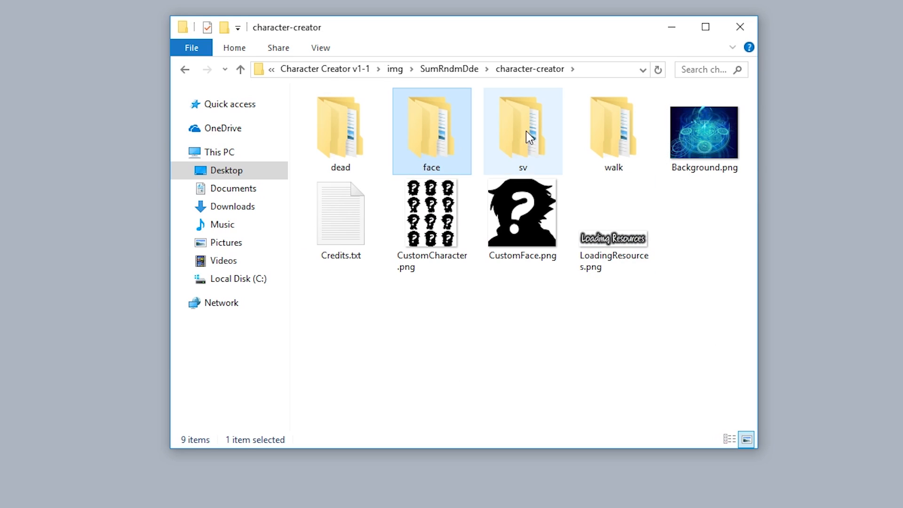
{"action": "double_click", "coordinate": [606, 140]}
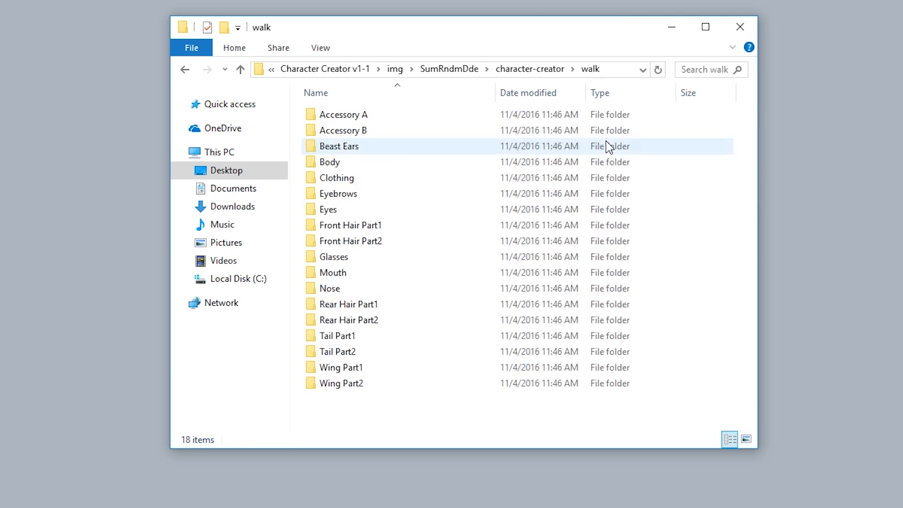
{"action": "double_click", "coordinate": [396, 177]}
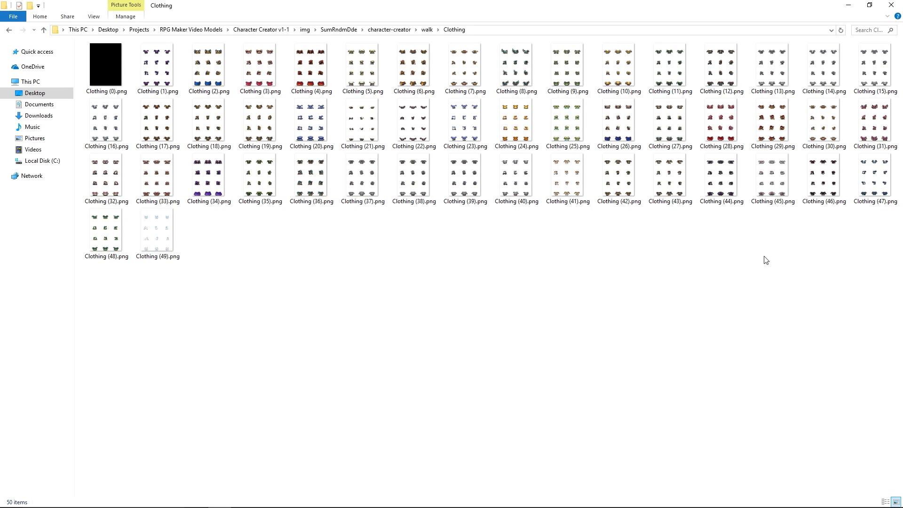
Step: View the walk clothing images Clothing (22).png through Clothing (24).png to compare the clothing sprites
{"action": "double_click", "coordinate": [419, 131]}
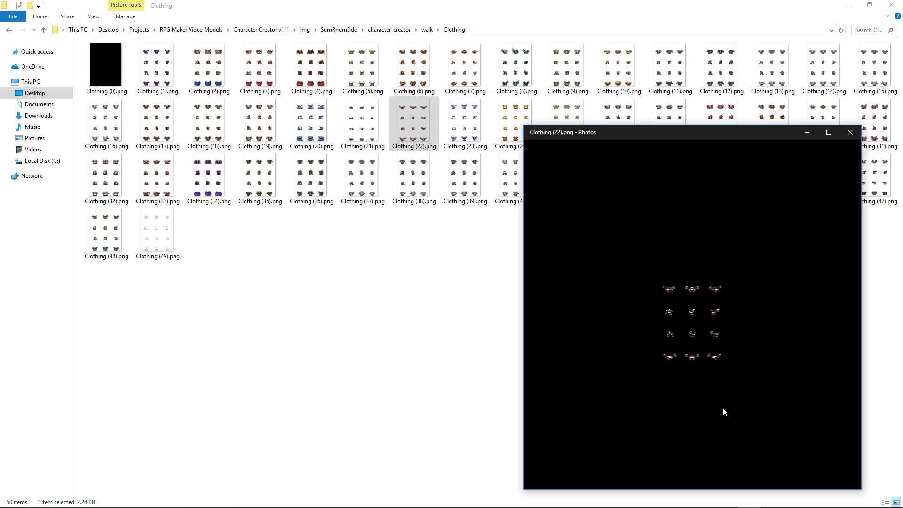
{"action": "left_click", "coordinate": [735, 473]}
{"action": "left_click", "coordinate": [734, 473]}
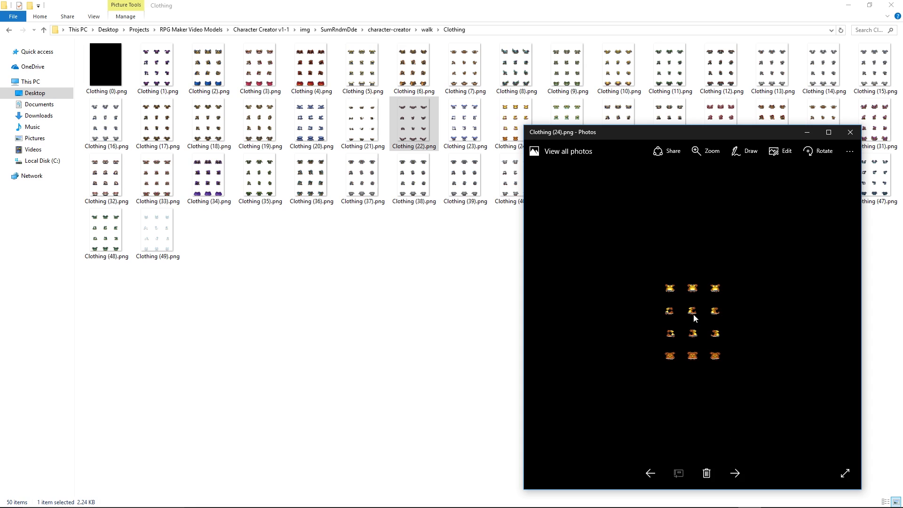
{"action": "left_click", "coordinate": [650, 479]}
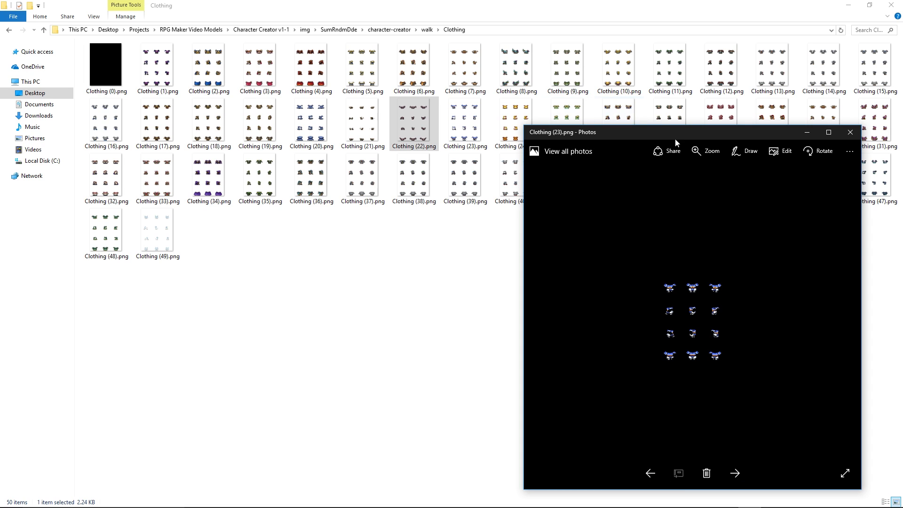
{"action": "left_click", "coordinate": [740, 475]}
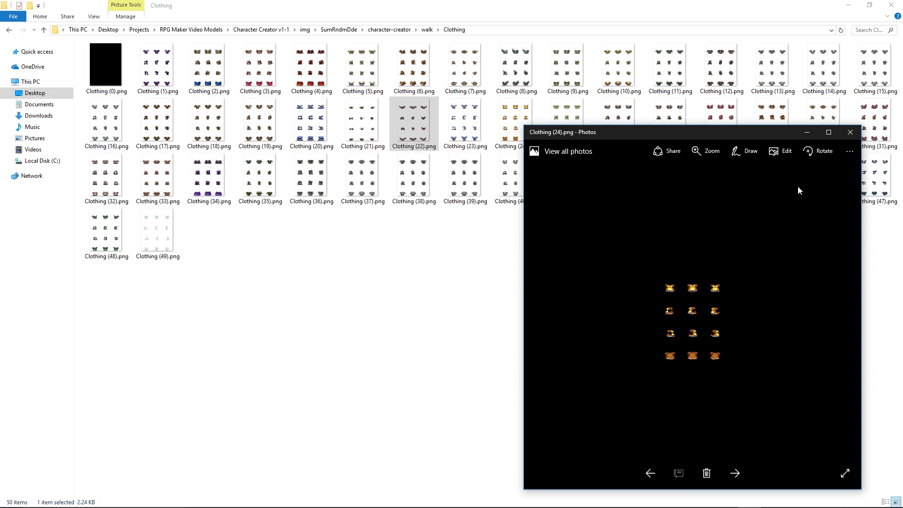
{"action": "left_click", "coordinate": [849, 133]}
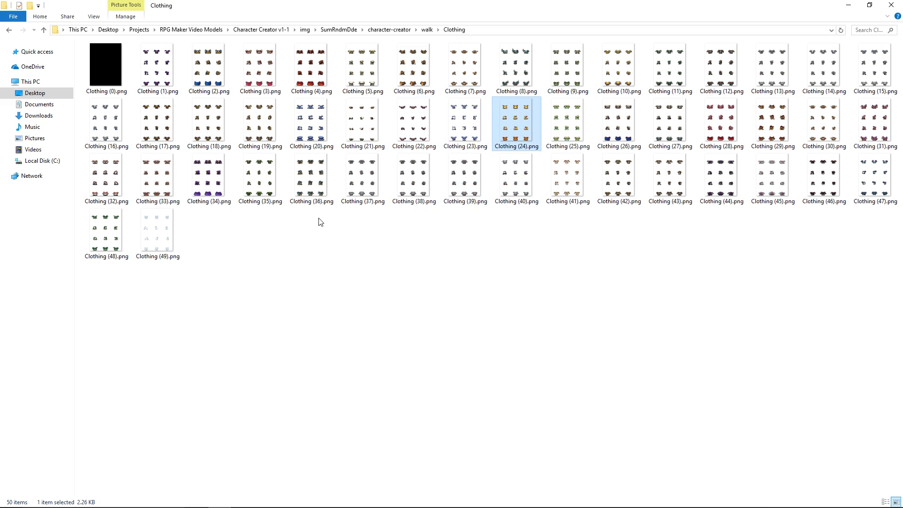
Step: Move Clothing (24).png through Clothing (49).png into a new Clothing-F folder inside the walk folder
{"action": "left_click", "coordinate": [169, 239], "text": "shift"}
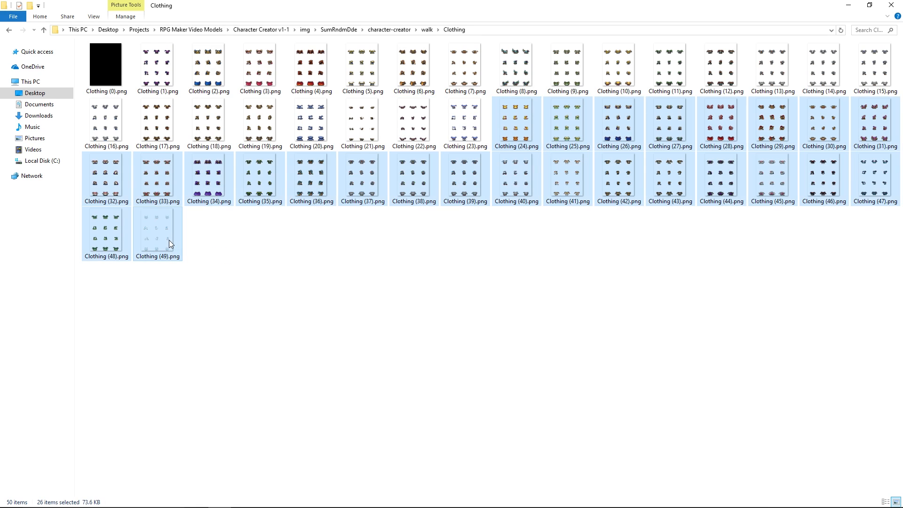
{"action": "left_click", "coordinate": [427, 30]}
{"action": "right_click", "coordinate": [157, 264]}
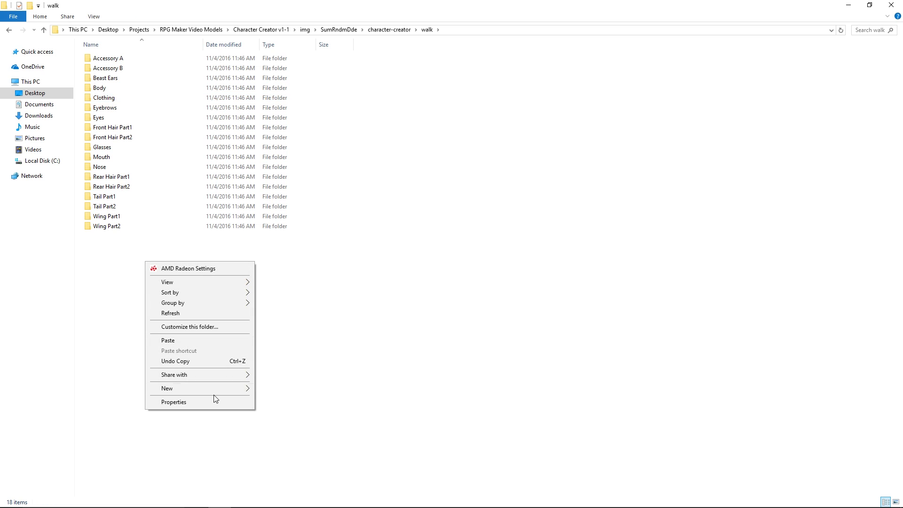
{"action": "mouse_move", "coordinate": [212, 391]}
{"action": "left_click", "coordinate": [309, 270]}
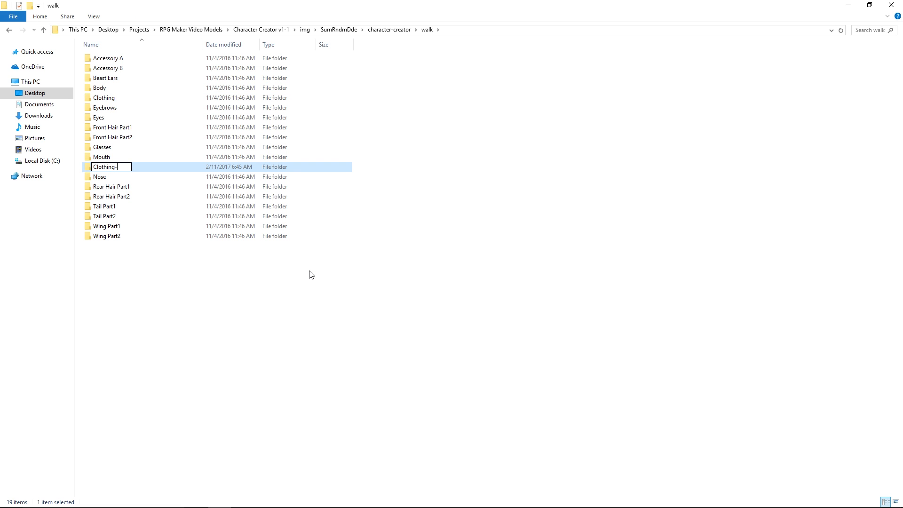
{"action": "key", "text": "Return"}
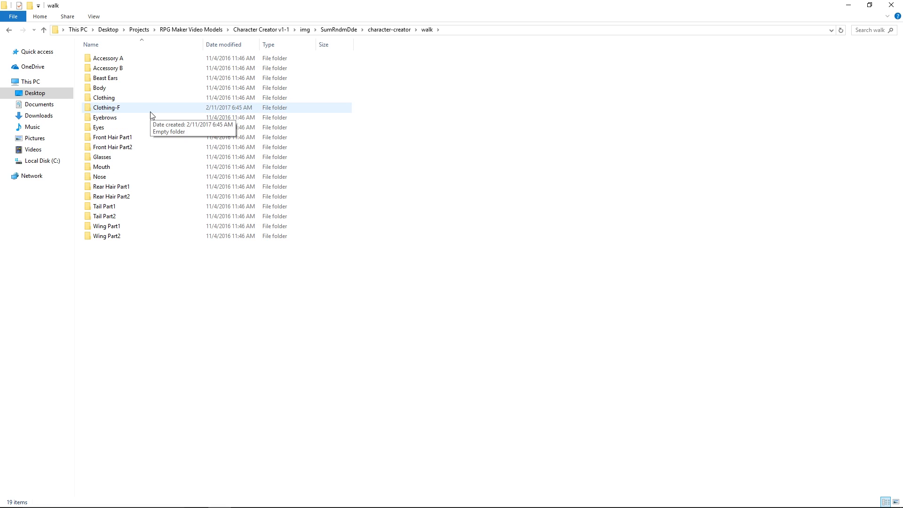
{"action": "double_click", "coordinate": [149, 108]}
{"action": "key", "text": "ctrl+v"}
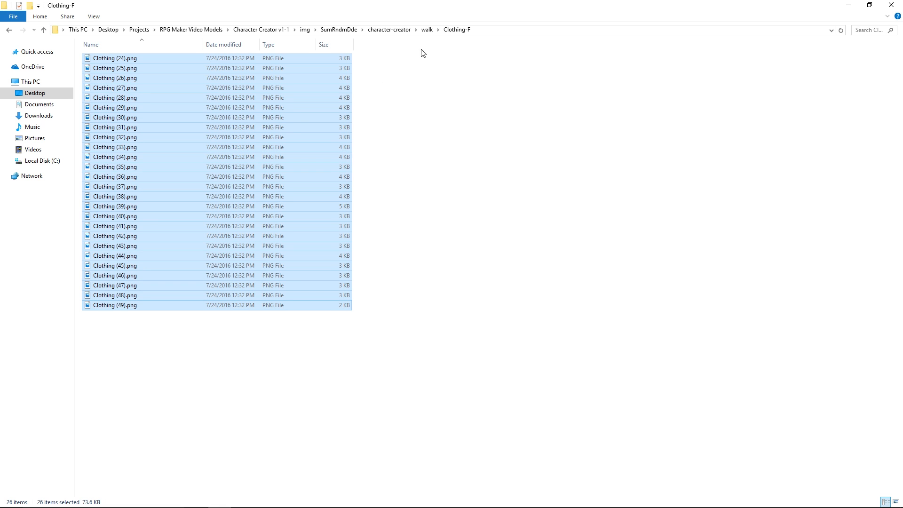
Step: Copy Clothing (0).png from the walk folder's Clothing subfolder into Clothing-F
{"action": "left_click", "coordinate": [424, 30]}
{"action": "double_click", "coordinate": [141, 98]}
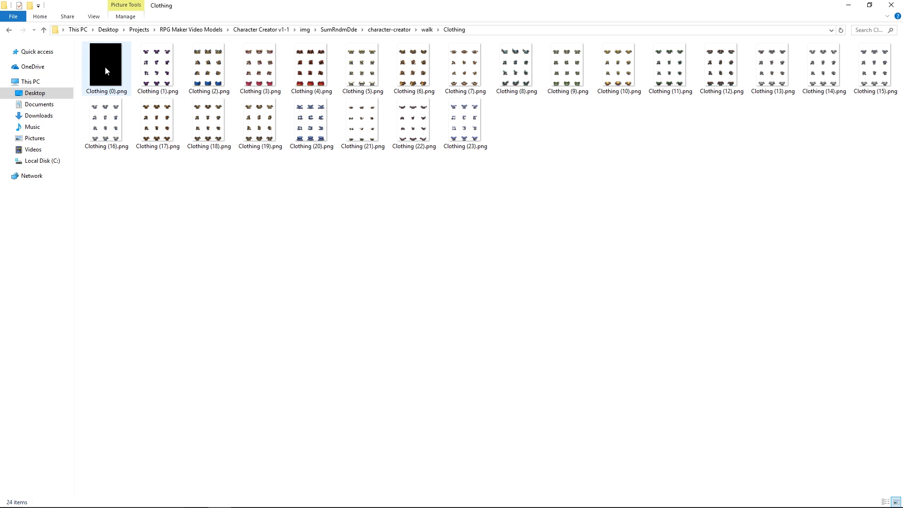
{"action": "left_click", "coordinate": [429, 29]}
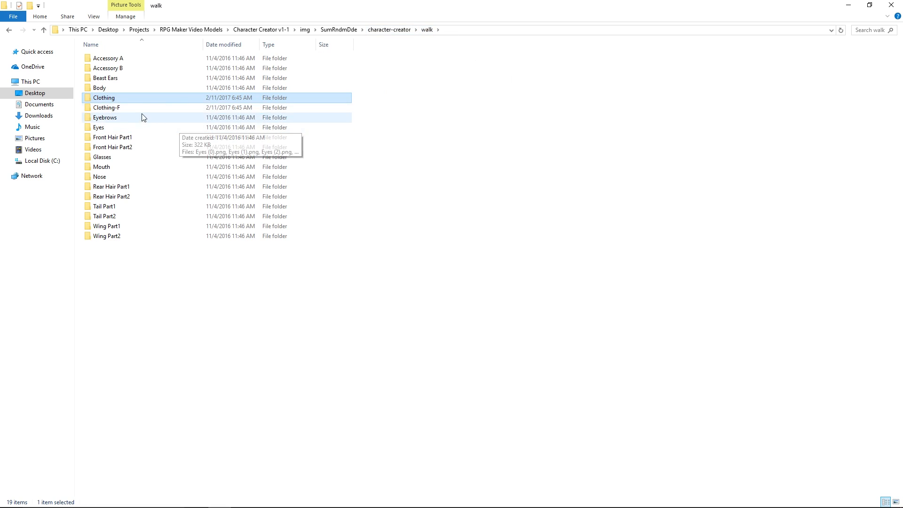
{"action": "double_click", "coordinate": [143, 116]}
{"action": "key", "text": "ctrl+v"}
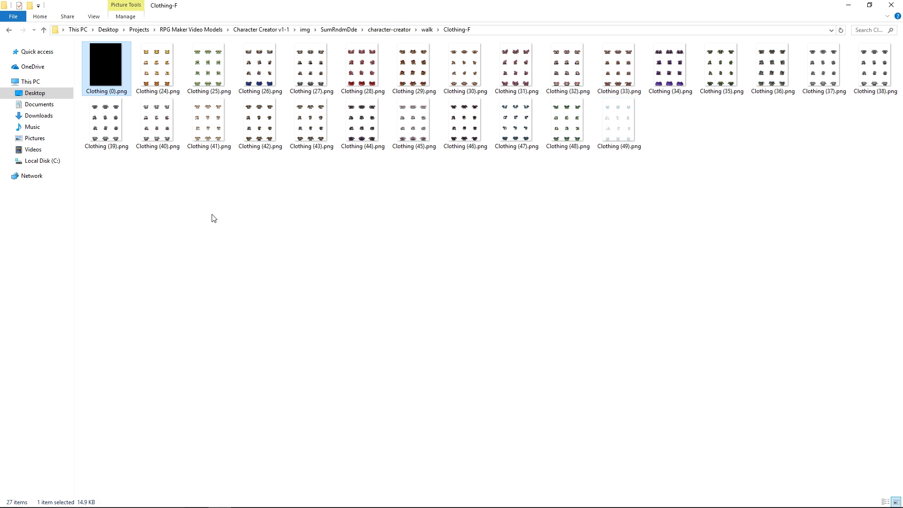
Step: Go back to the character-creator folder and open the Clothing subfolder inside face
{"action": "left_click", "coordinate": [426, 29]}
{"action": "left_click", "coordinate": [393, 31]}
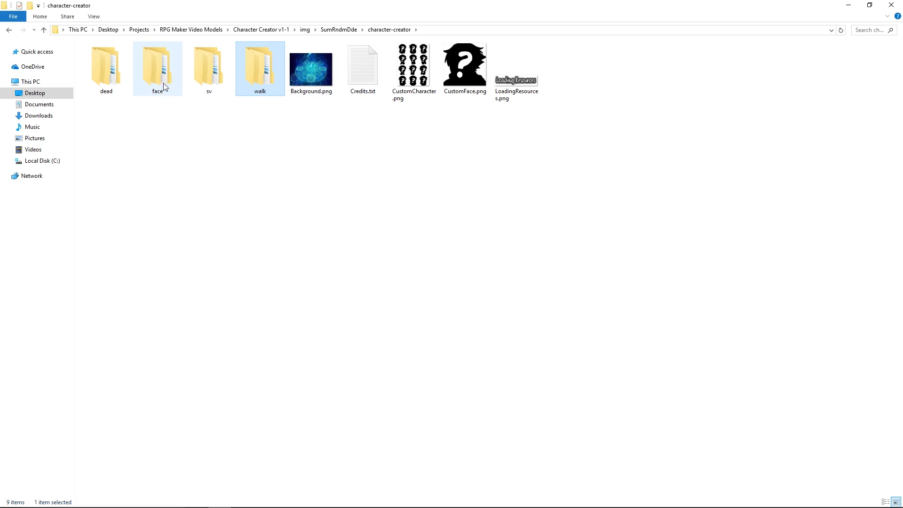
{"action": "double_click", "coordinate": [156, 81]}
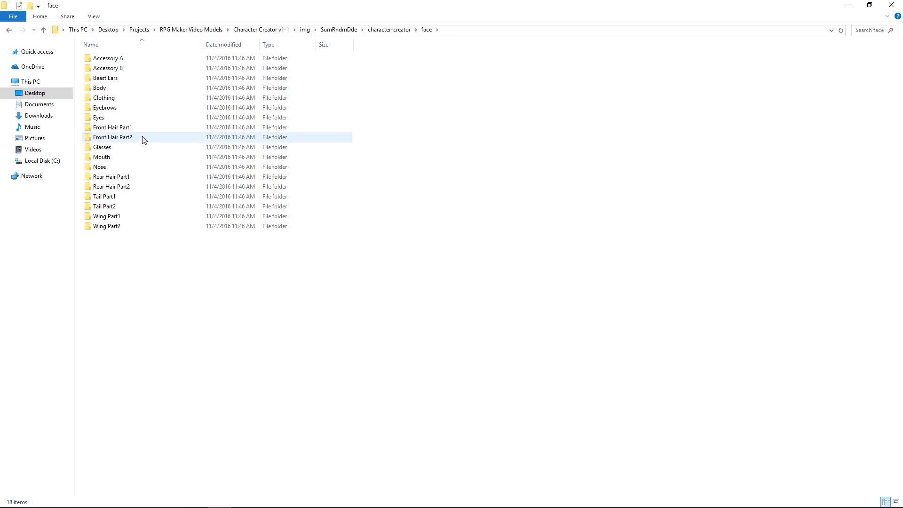
{"action": "double_click", "coordinate": [143, 99]}
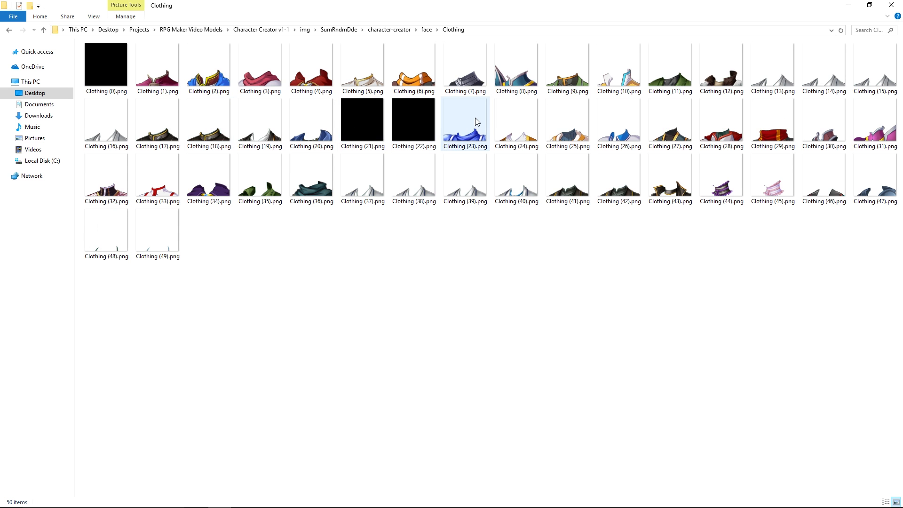
Step: Move the face images Clothing (24).png through Clothing (49).png into a new Clothing-F folder inside the face folder
{"action": "left_click", "coordinate": [527, 119]}
{"action": "left_click", "coordinate": [174, 242], "text": "shift"}
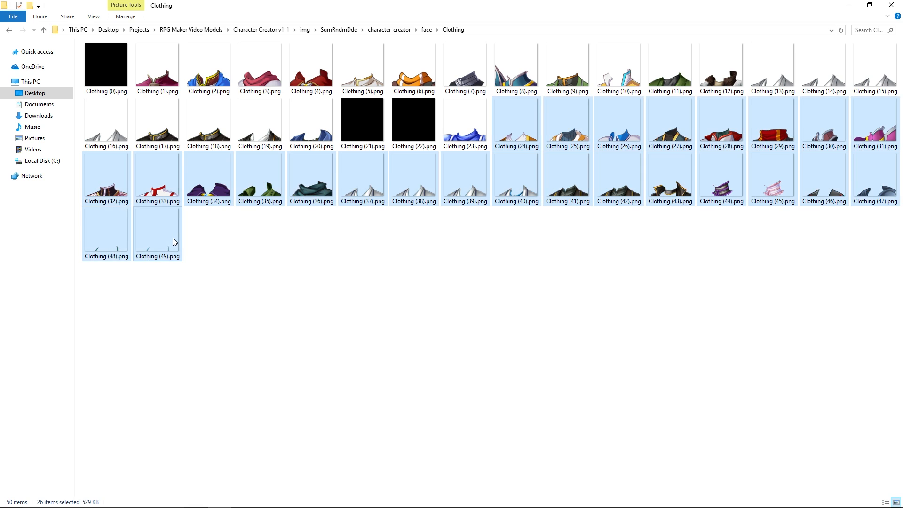
{"action": "left_click", "coordinate": [426, 30]}
{"action": "right_click", "coordinate": [176, 335]}
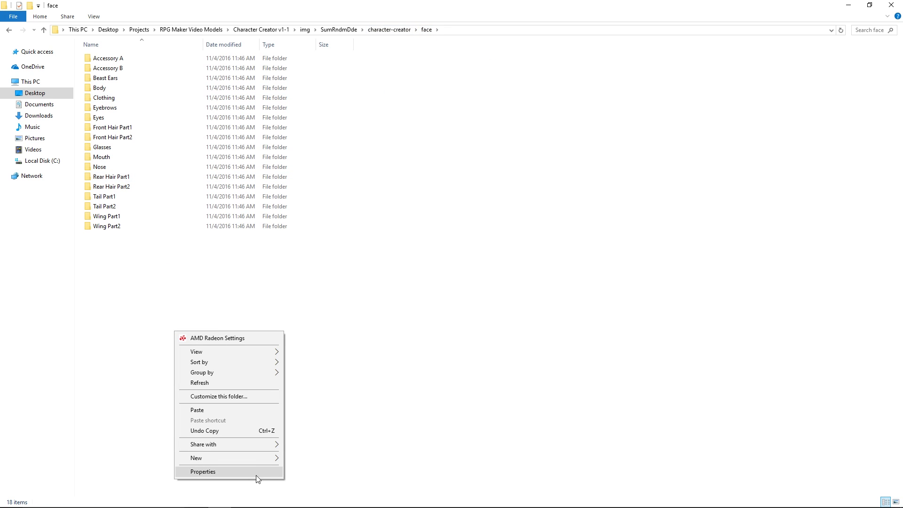
{"action": "mouse_move", "coordinate": [252, 460]}
{"action": "left_click", "coordinate": [341, 340]}
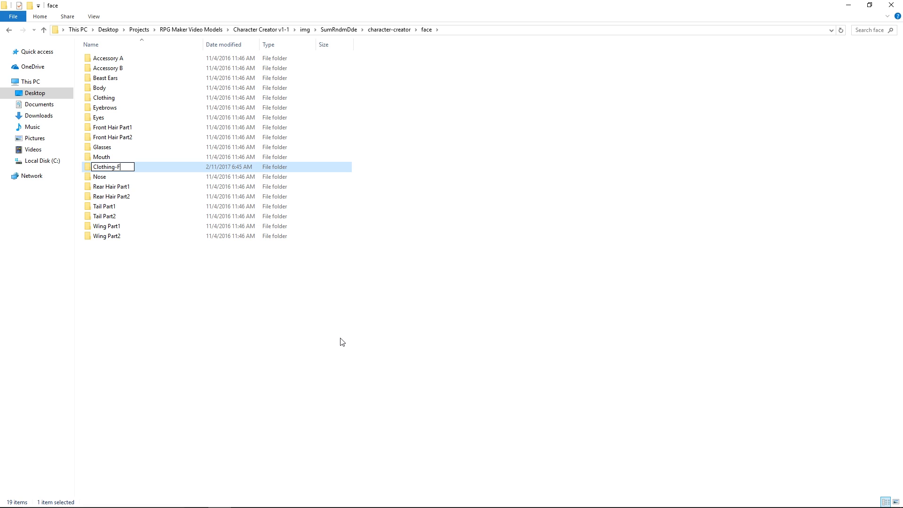
{"action": "type", "text": "Clothing-F"}
{"action": "key", "text": "Return"}
{"action": "double_click", "coordinate": [141, 109]}
{"action": "key", "text": "ctrl+v"}
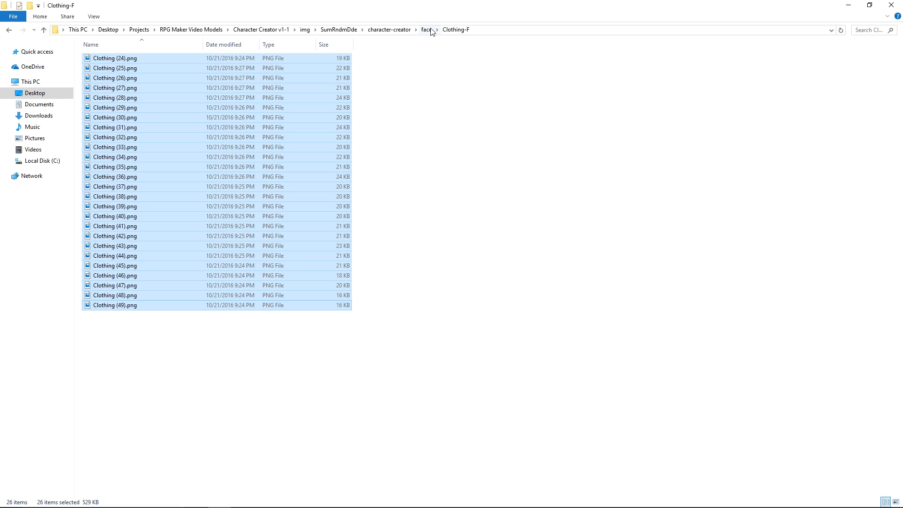
Step: Copy Clothing (0).png from the face folder's Clothing subfolder into the face Clothing-F folder
{"action": "left_click", "coordinate": [431, 30]}
{"action": "double_click", "coordinate": [127, 98]}
{"action": "left_click", "coordinate": [114, 81]}
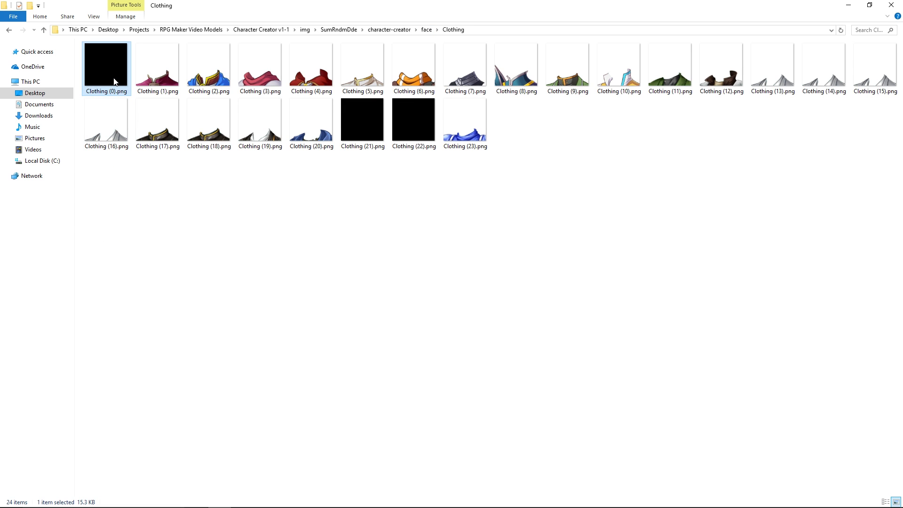
{"action": "left_click", "coordinate": [426, 30]}
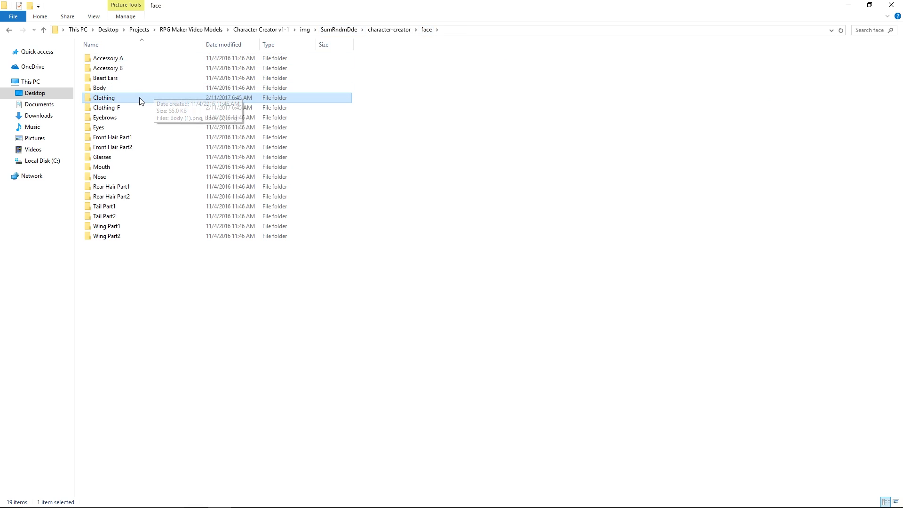
{"action": "double_click", "coordinate": [124, 105]}
{"action": "key", "text": "ctrl+v"}
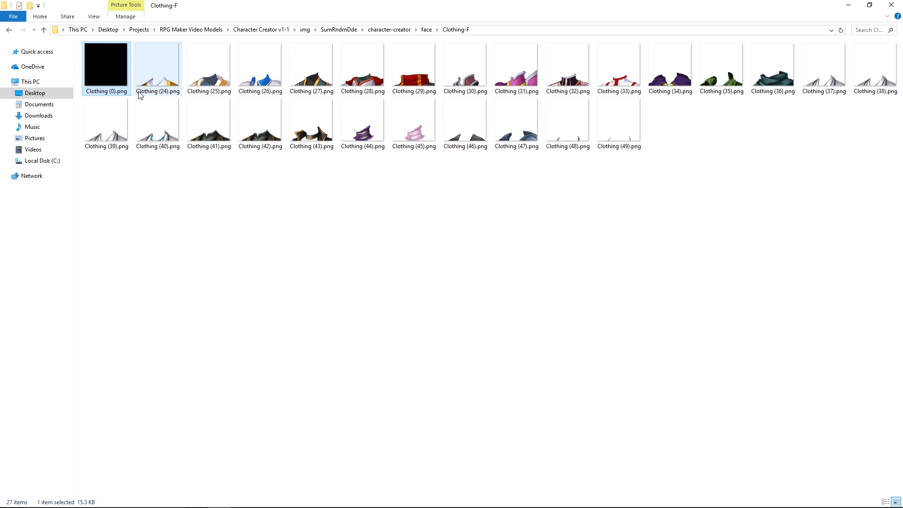
Step: Return to the character-creator folder and select its walk, sv and dead subfolders in turn
{"action": "left_click", "coordinate": [405, 29]}
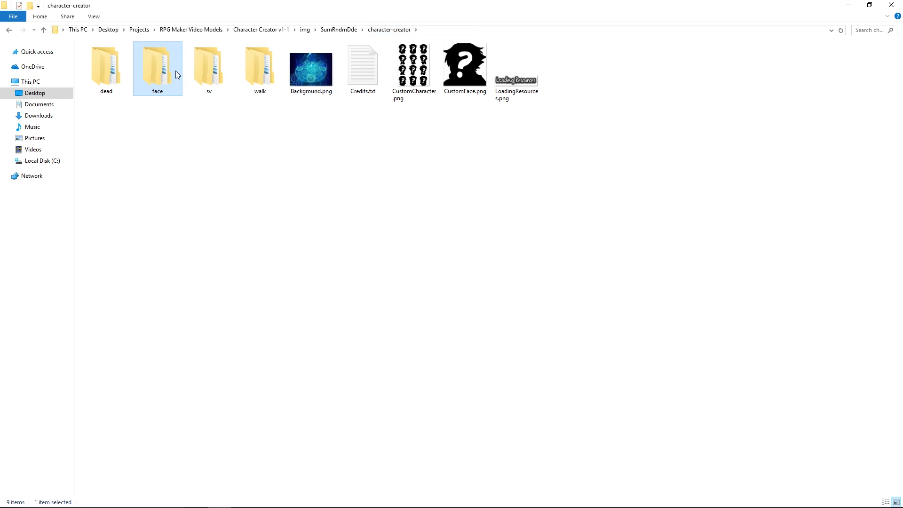
{"action": "left_click", "coordinate": [266, 74]}
{"action": "left_click", "coordinate": [211, 63]}
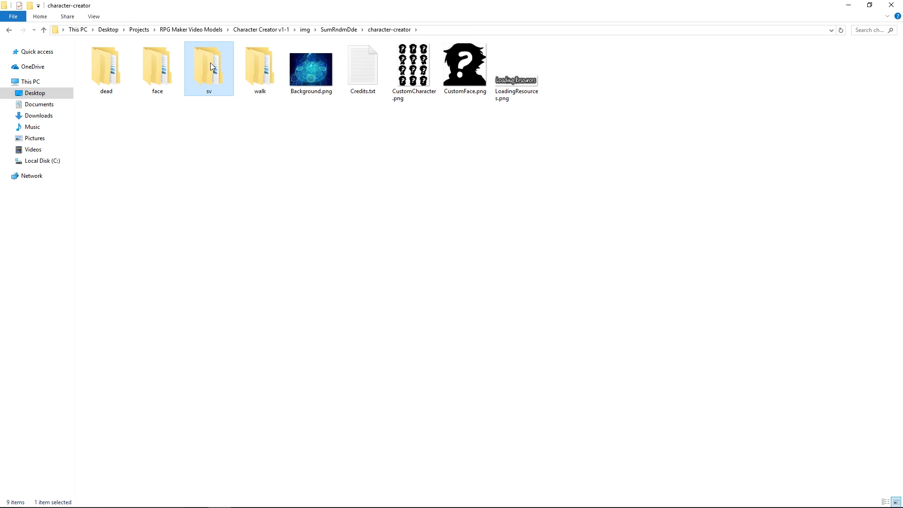
{"action": "left_click", "coordinate": [105, 66]}
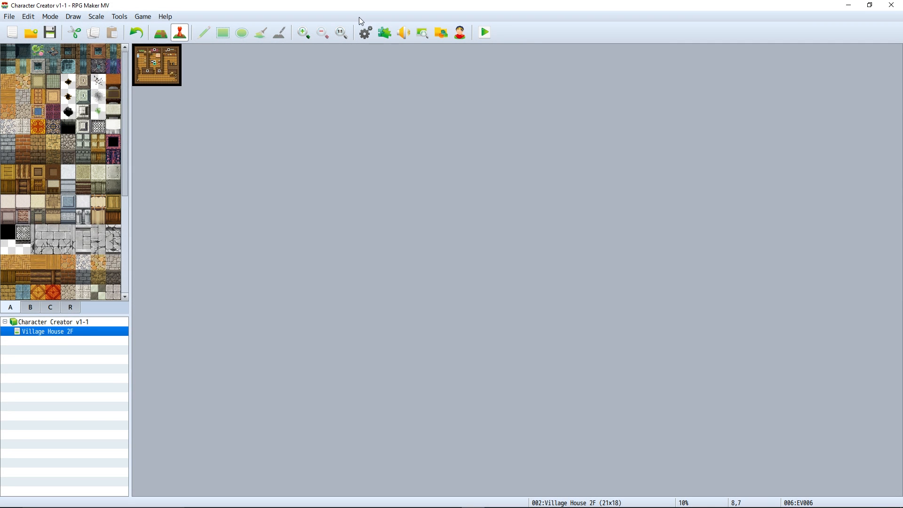
Step: Switch to RPG Maker MV and open the SRD_CharacterCreator plugin's parameters from the Plugin Manager
{"action": "left_click", "coordinate": [383, 33]}
{"action": "double_click", "coordinate": [355, 96]}
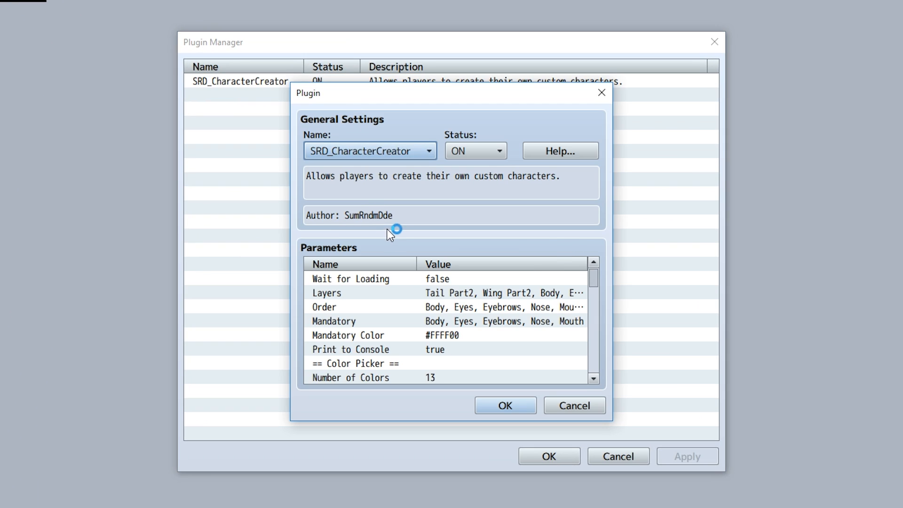
{"action": "left_click", "coordinate": [409, 322]}
Step: Insert Clothing-F directly after Clothing in the plugin's Layers parameter
{"action": "double_click", "coordinate": [409, 294]}
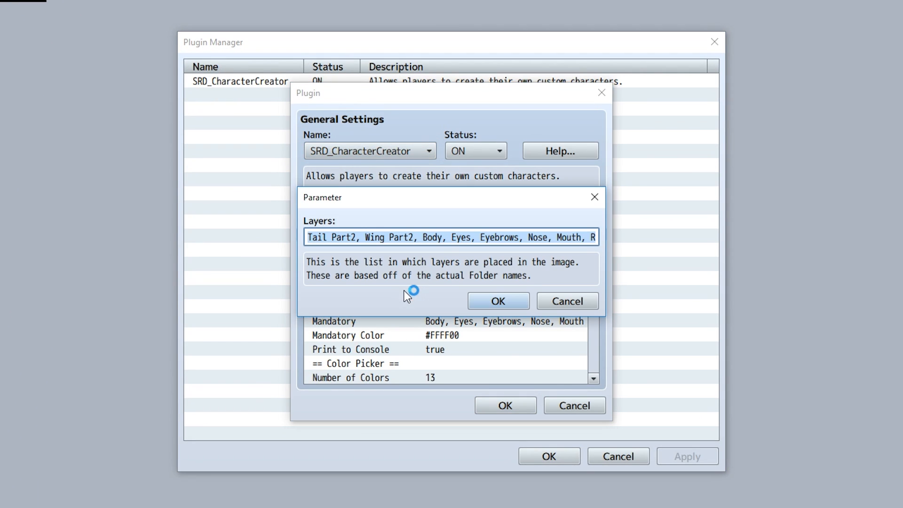
{"action": "left_click", "coordinate": [465, 239]}
{"action": "left_click_drag", "start_coordinate": [465, 238], "coordinate": [626, 241]}
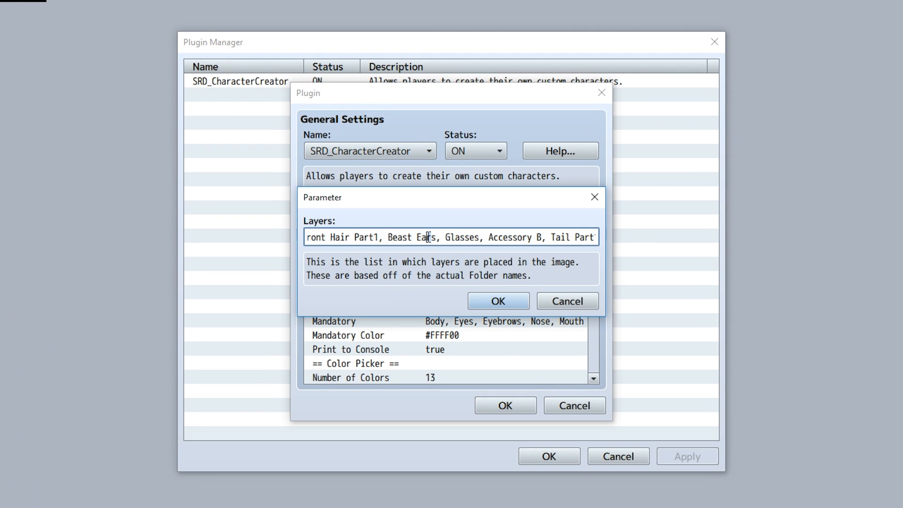
{"action": "left_click", "coordinate": [310, 237]}
{"action": "key", "text": "Left"}
{"action": "key", "text": "Left"}
{"action": "key", "text": "Left"}
{"action": "key", "text": "Left"}
{"action": "key", "text": "Left"}
{"action": "key", "text": "Left"}
{"action": "key", "text": "Left"}
{"action": "key", "text": "Left"}
{"action": "key", "text": "Left"}
{"action": "key", "text": "Left"}
{"action": "key", "text": "Left"}
{"action": "key", "text": "Left"}
{"action": "key", "text": "Left"}
{"action": "key", "text": "Left"}
{"action": "key", "text": "Left"}
{"action": "key", "text": "Left"}
{"action": "key", "text": "Left"}
{"action": "key", "text": "Left"}
{"action": "key", "text": "Left"}
{"action": "key", "text": "Left"}
{"action": "left_click_drag", "start_coordinate": [300, 243], "coordinate": [448, 244]}
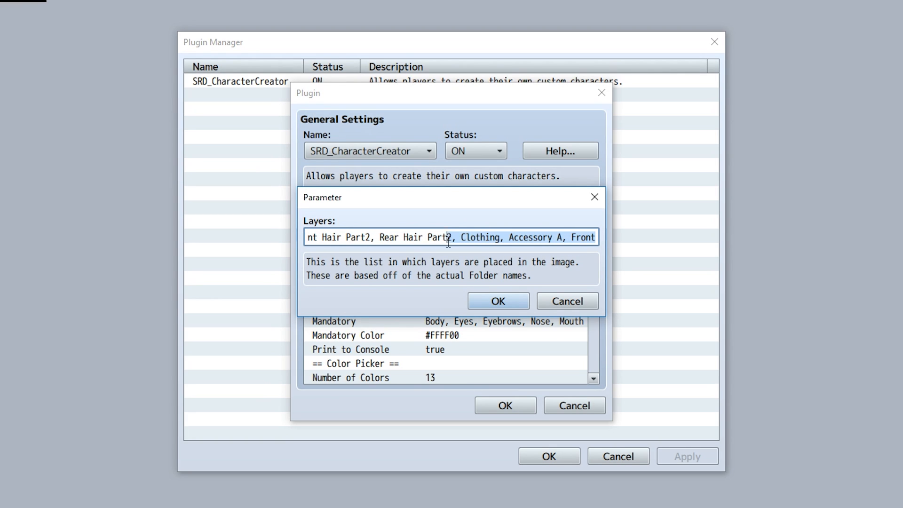
{"action": "left_click", "coordinate": [504, 237]}
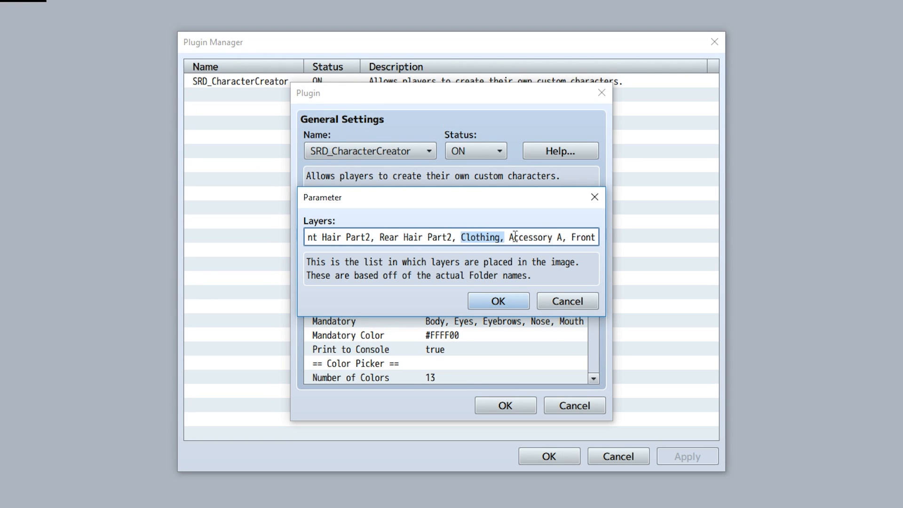
{"action": "left_click", "coordinate": [505, 238]}
{"action": "type", "text": "Clothing,"}
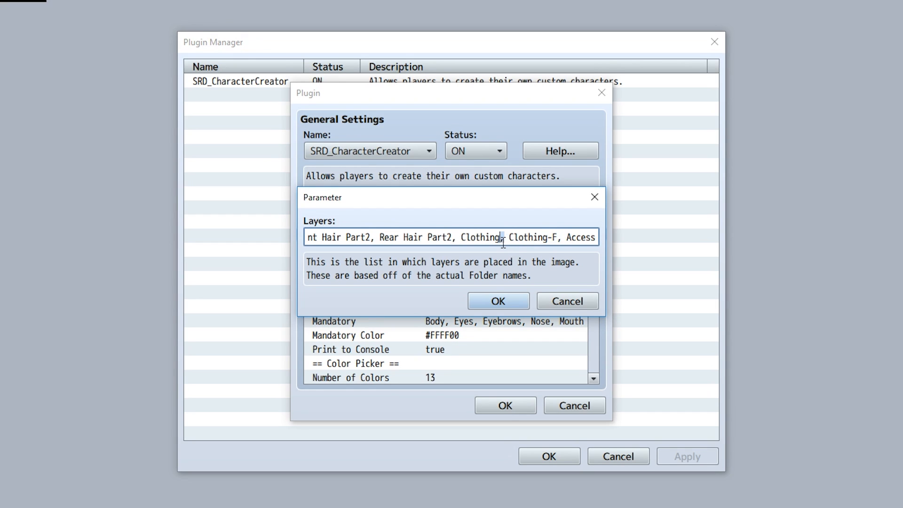
{"action": "left_click", "coordinate": [499, 301]}
Step: Insert Clothing-F directly after Clothing in the plugin's Order parameter
{"action": "double_click", "coordinate": [501, 308]}
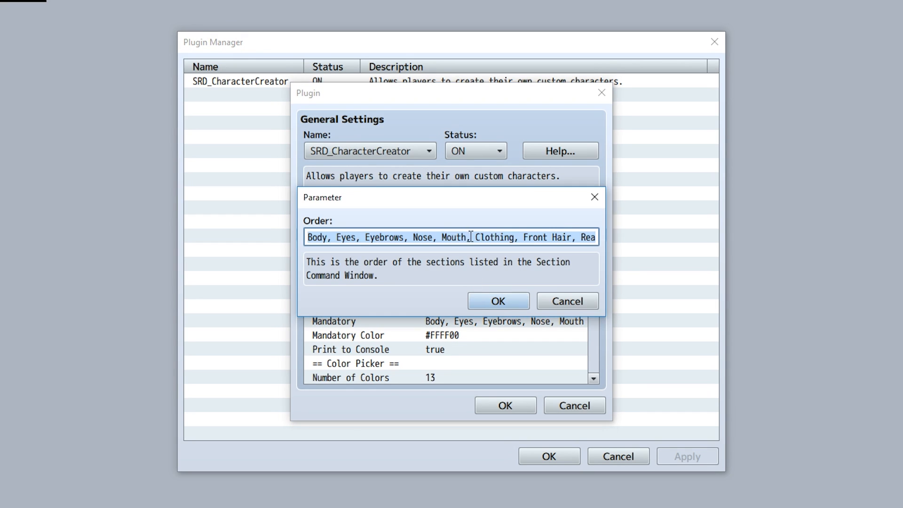
{"action": "left_click", "coordinate": [520, 236]}
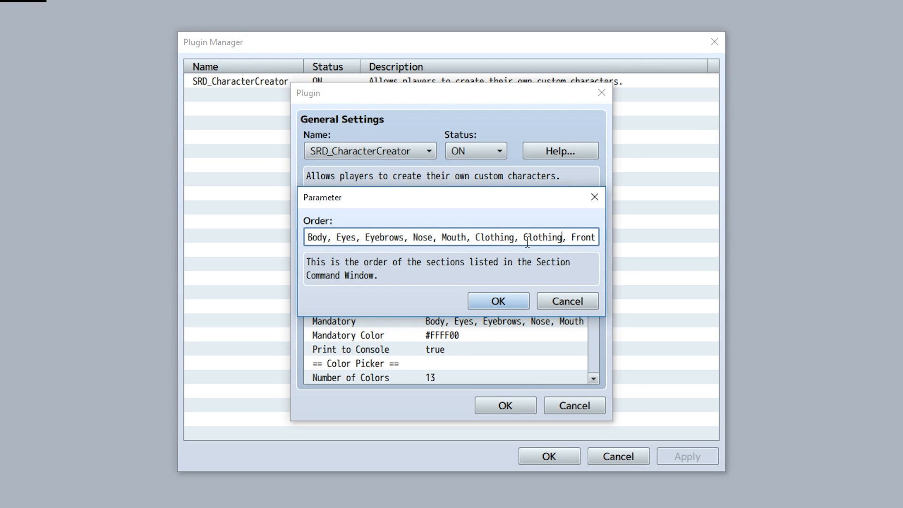
{"action": "left_click", "coordinate": [498, 297]}
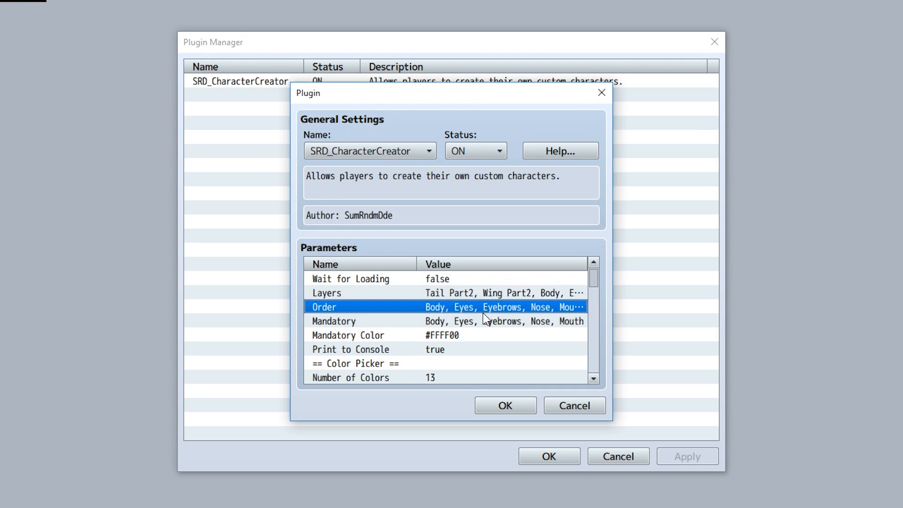
Step: Check the section lists entered in the Mandatory, Order and Layers parameters
{"action": "double_click", "coordinate": [475, 322]}
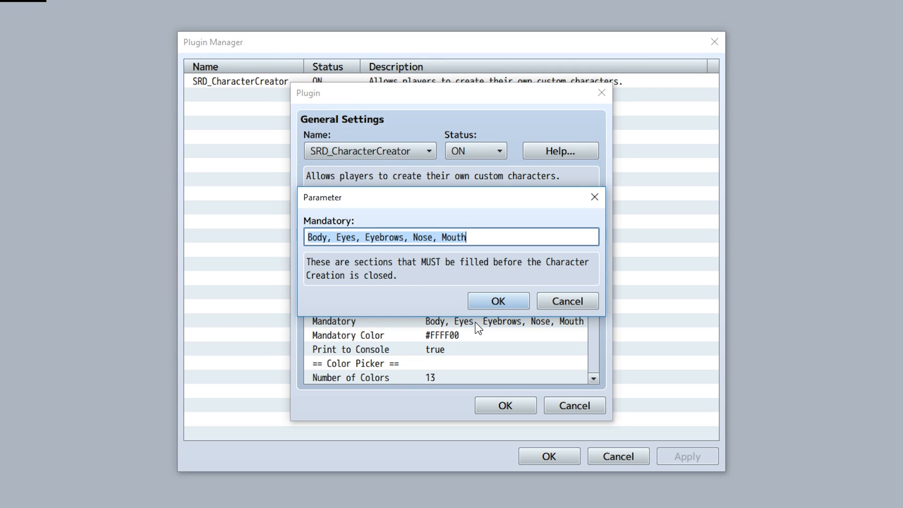
{"action": "left_click", "coordinate": [497, 304]}
{"action": "left_click", "coordinate": [493, 305]}
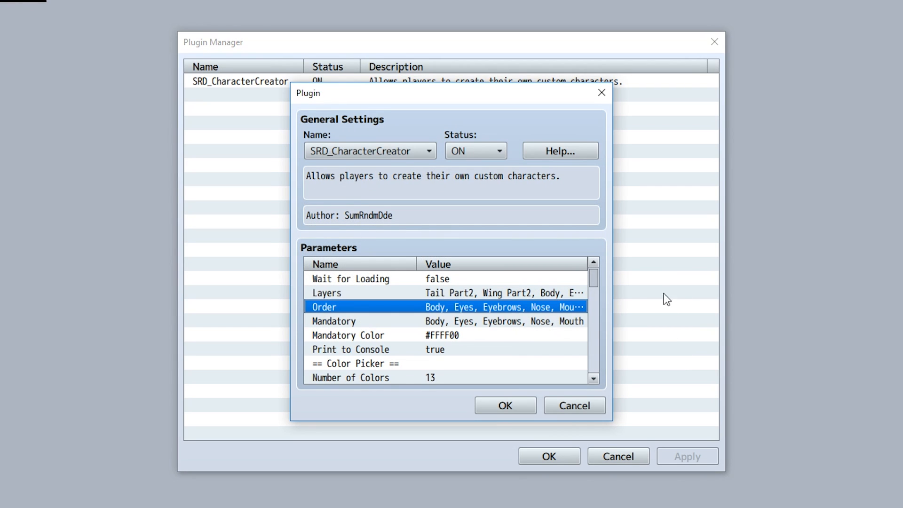
{"action": "double_click", "coordinate": [487, 308]}
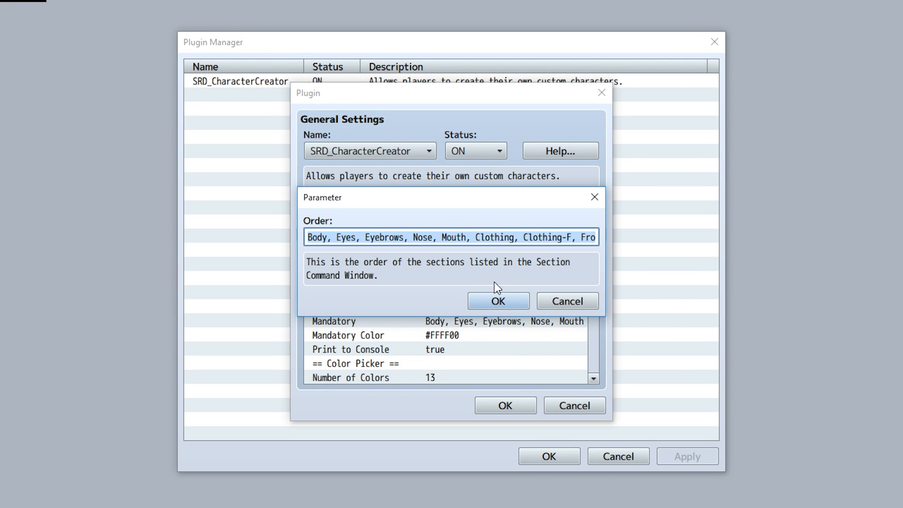
{"action": "left_click", "coordinate": [496, 300]}
{"action": "double_click", "coordinate": [452, 297]}
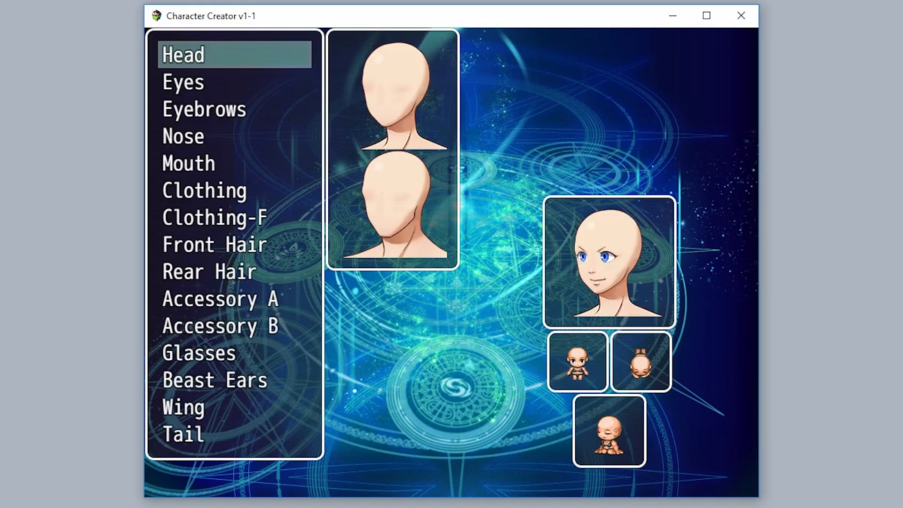
Step: Browse the sections of the running character creator down to Clothing-F and back up to Clothing
{"action": "key", "text": "Down"}
{"action": "key", "text": "Down"}
{"action": "key", "text": "Down"}
{"action": "key", "text": "Down"}
{"action": "key", "text": "Down"}
{"action": "key", "text": "Down"}
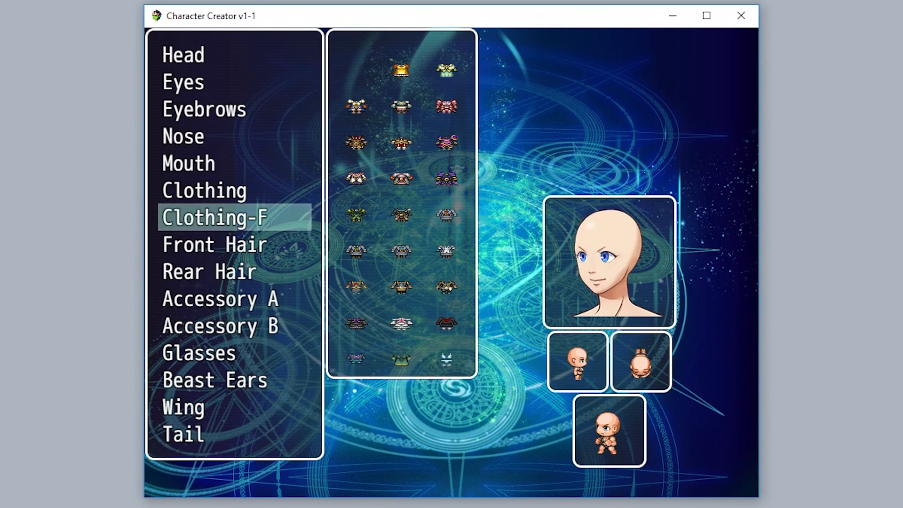
{"action": "key", "text": "Up"}
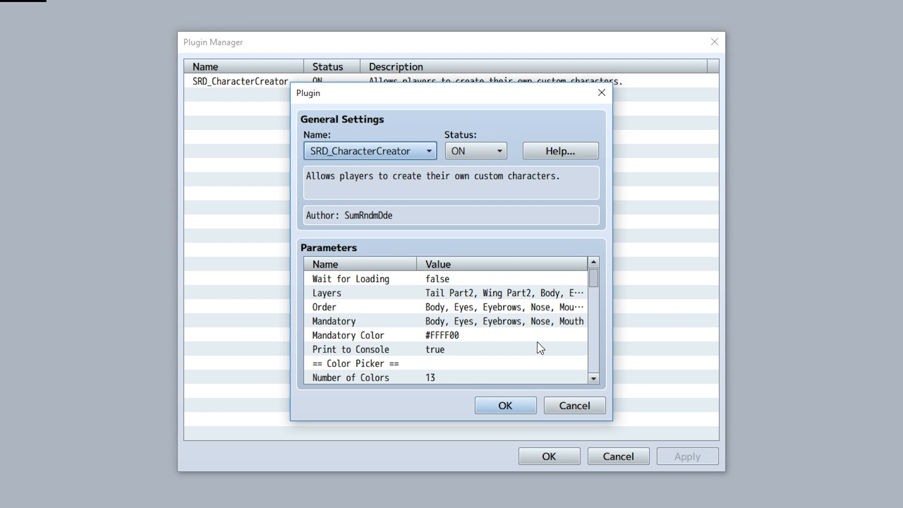
Step: Set the Section 2 Condition parameter of the Clothing section to $gameSwitches.value(1)
{"action": "scroll", "coordinate": [535, 343], "scroll_direction": "down", "scroll_amount": 6}
{"action": "scroll", "coordinate": [536, 348], "scroll_direction": "down", "scroll_amount": 5}
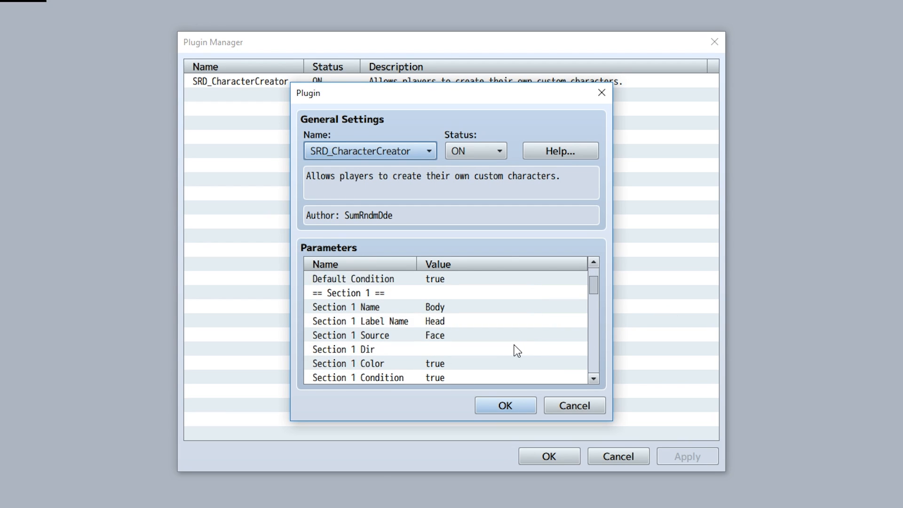
{"action": "scroll", "coordinate": [451, 338], "scroll_direction": "up", "scroll_amount": 1}
{"action": "scroll", "coordinate": [450, 337], "scroll_direction": "down", "scroll_amount": 2}
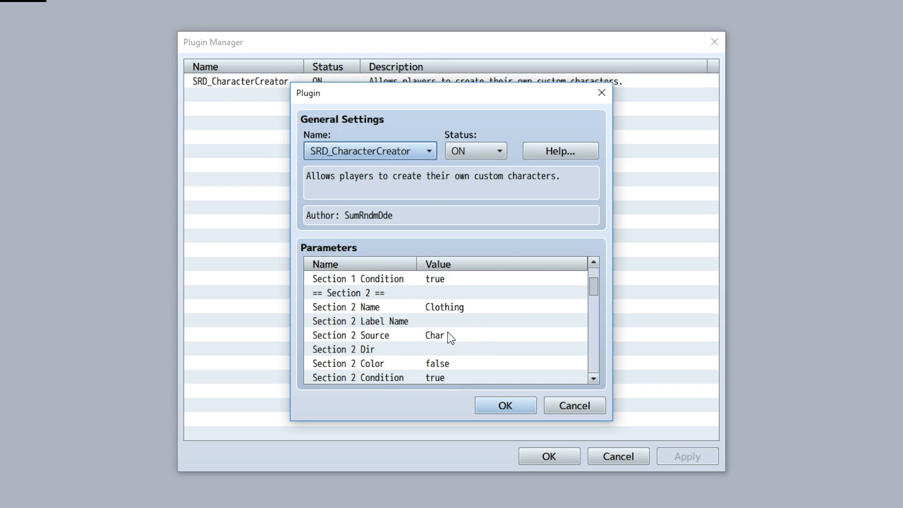
{"action": "scroll", "coordinate": [450, 320], "scroll_direction": "down", "scroll_amount": 1}
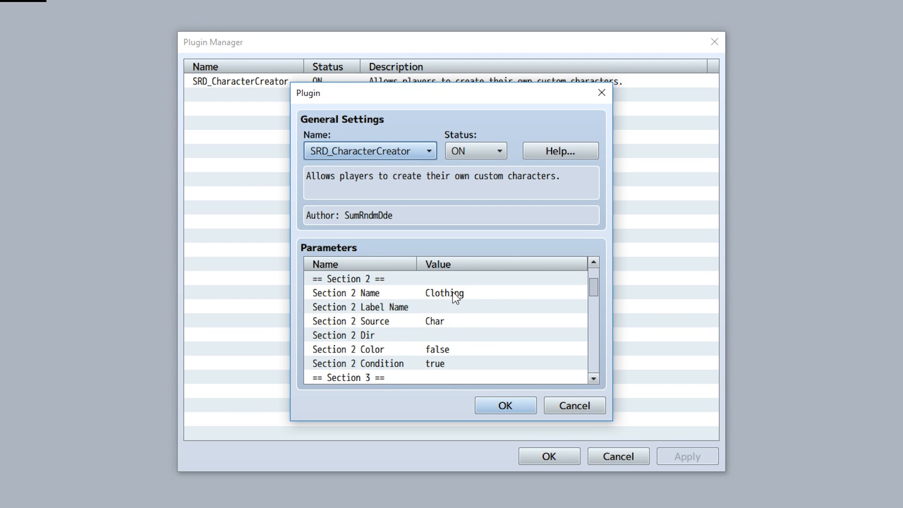
{"action": "left_click", "coordinate": [454, 363]}
{"action": "double_click", "coordinate": [454, 363]}
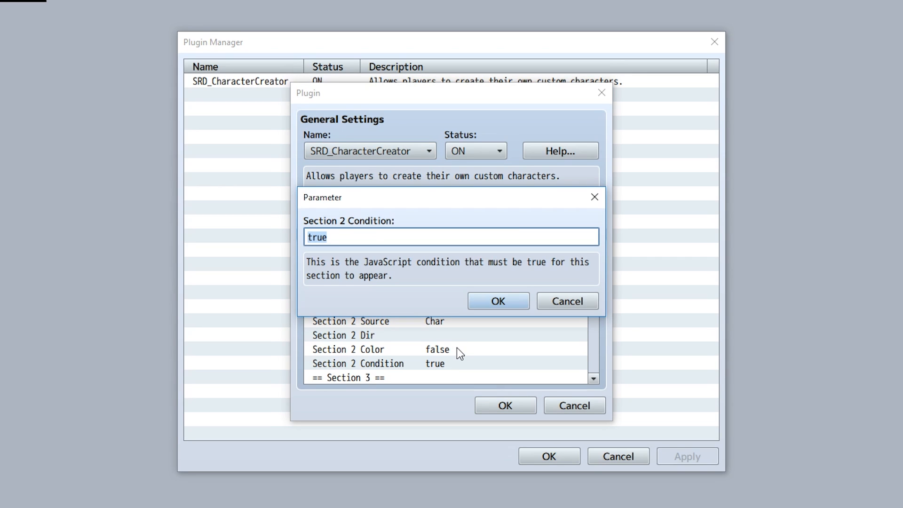
{"action": "type", "text": "$gameSwitches"}
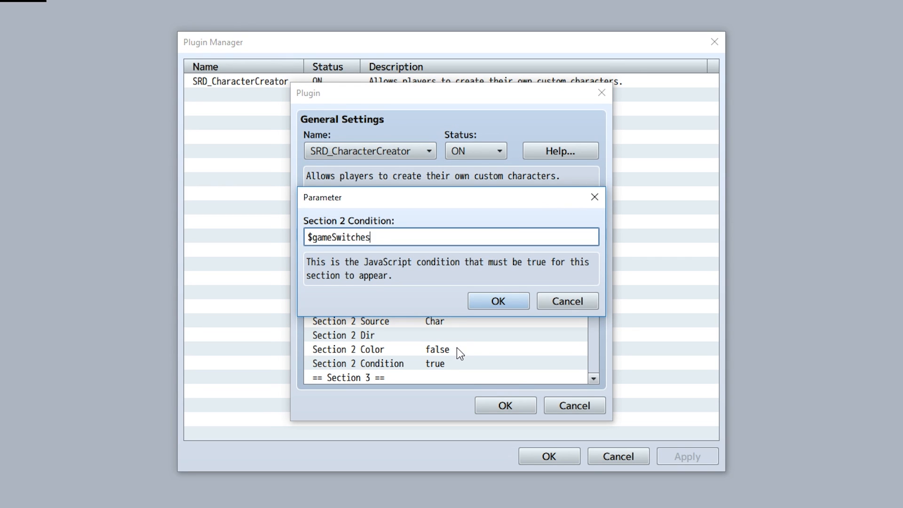
{"action": "type", "text": ".value(1)"}
{"action": "left_click", "coordinate": [512, 304]}
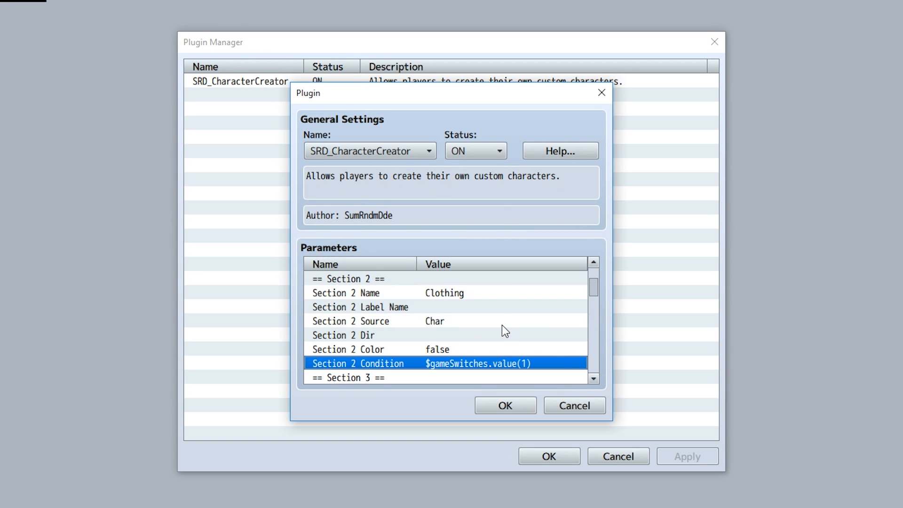
{"action": "double_click", "coordinate": [484, 362]}
{"action": "left_click", "coordinate": [492, 298]}
Step: Set the Section 10 Condition parameter of the Clothing-F section to $gameSwitches.value(2)
{"action": "scroll", "coordinate": [582, 337], "scroll_direction": "down", "scroll_amount": 19}
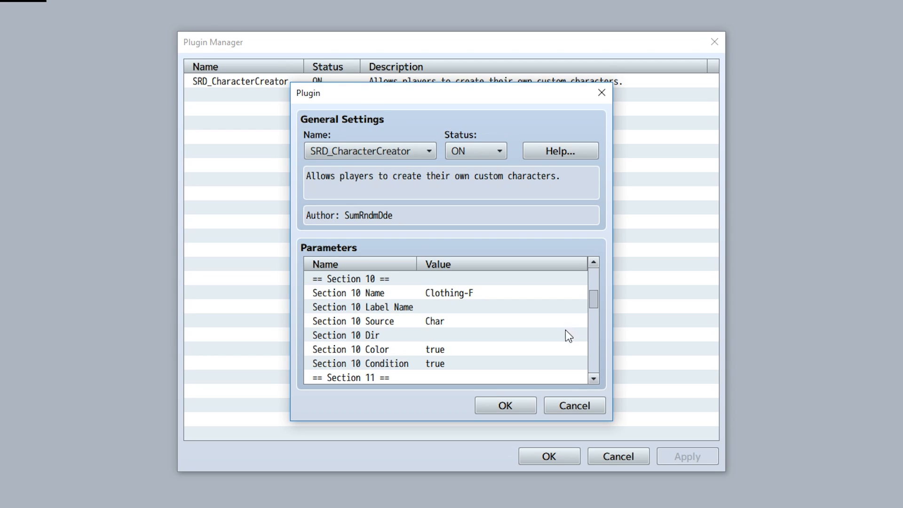
{"action": "left_click", "coordinate": [479, 293]}
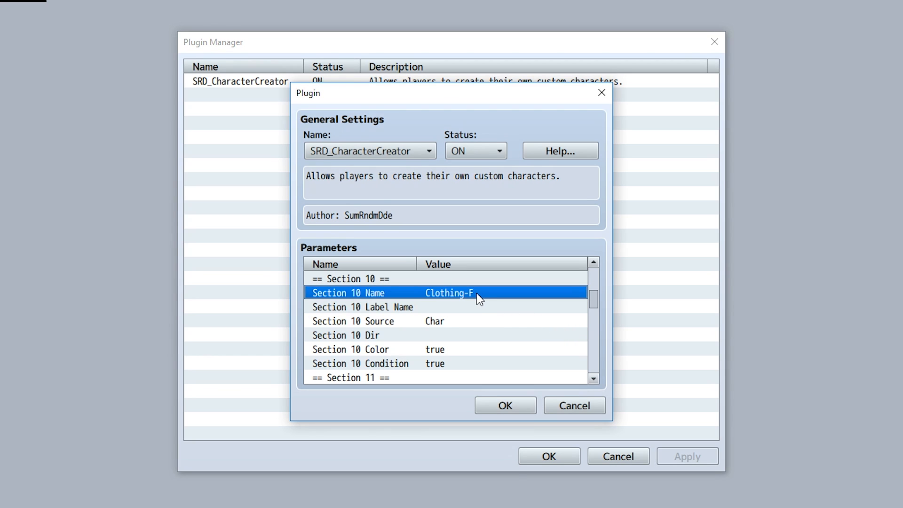
{"action": "double_click", "coordinate": [476, 293]}
{"action": "left_click", "coordinate": [508, 300]}
{"action": "double_click", "coordinate": [460, 363]}
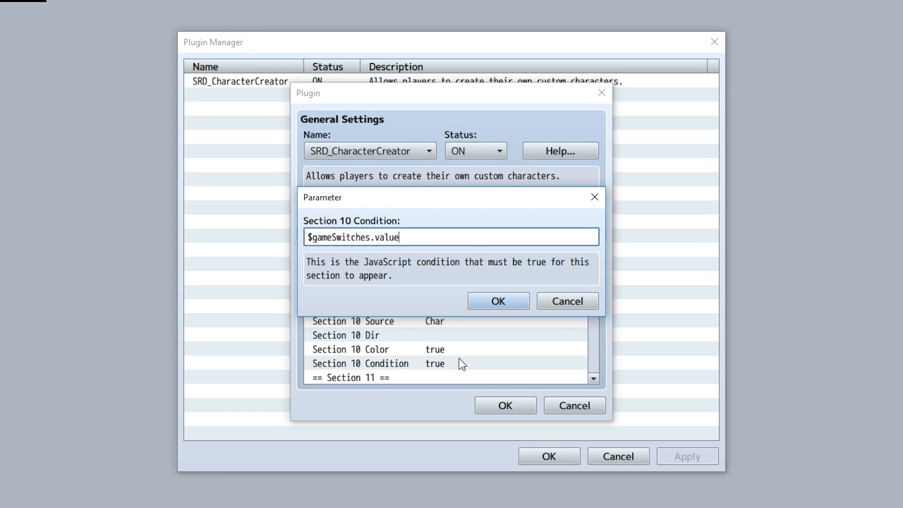
{"action": "left_click", "coordinate": [483, 303]}
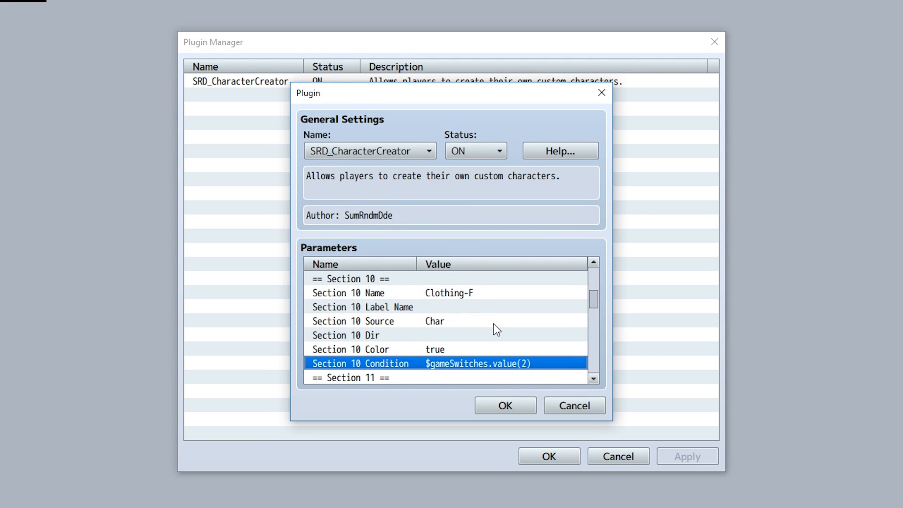
Step: Set the Section 10 Label Name of the Clothing-F section to Clothing
{"action": "double_click", "coordinate": [436, 303]}
{"action": "type", "text": "Clothin"}
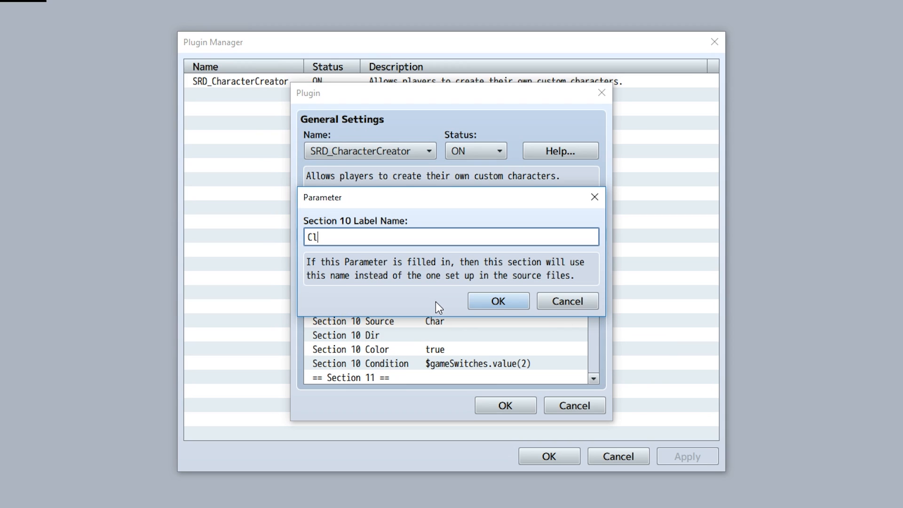
{"action": "type", "text": "g"}
{"action": "left_click", "coordinate": [499, 302]}
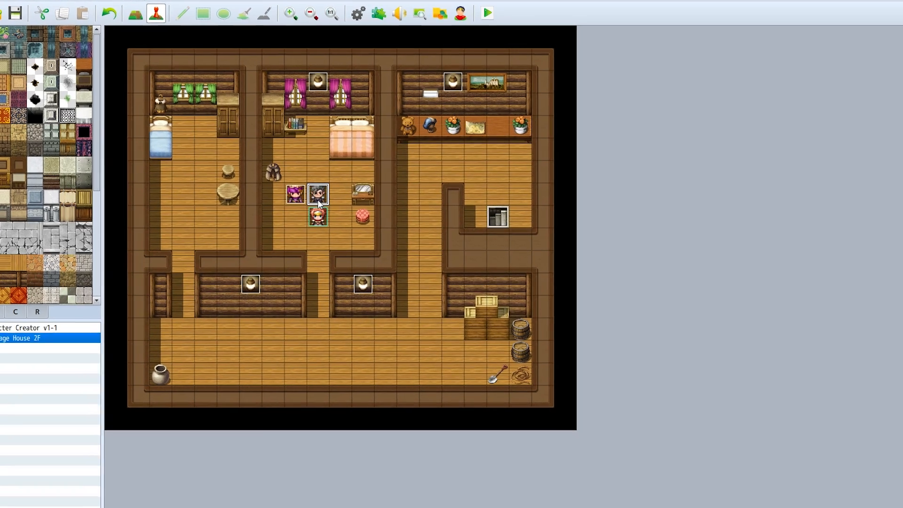
Step: Add a Show Choices command with the options Male and Female before the OpenCharacterCreator plugin command in event EV005
{"action": "double_click", "coordinate": [327, 204]}
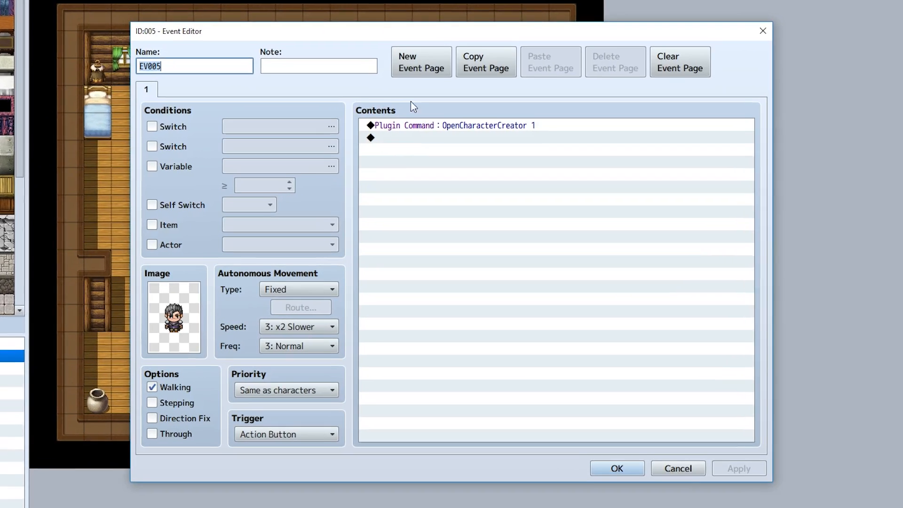
{"action": "double_click", "coordinate": [438, 155]}
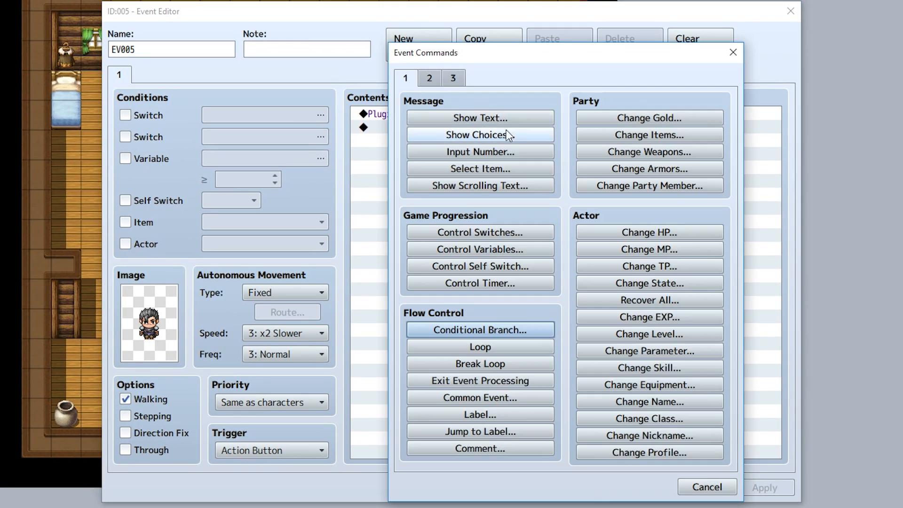
{"action": "left_click", "coordinate": [508, 135]}
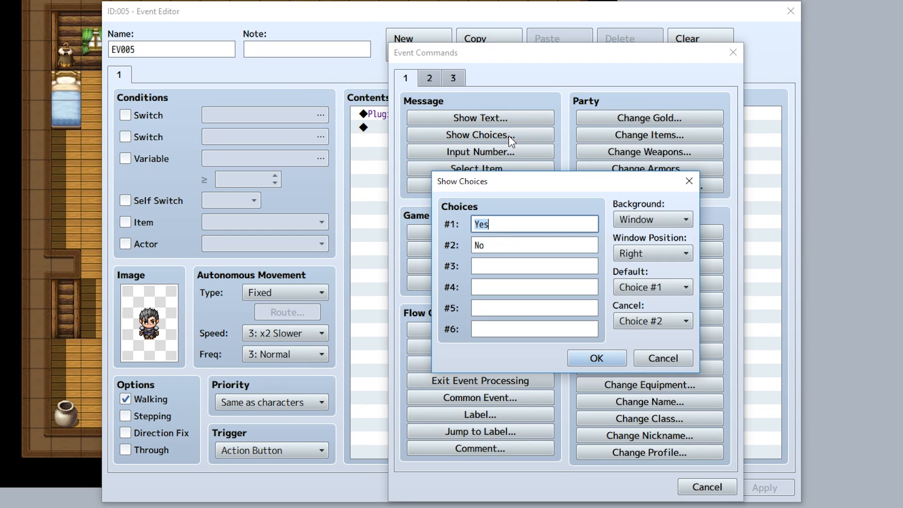
{"action": "type", "text": "Male"}
{"action": "double_click", "coordinate": [500, 244]}
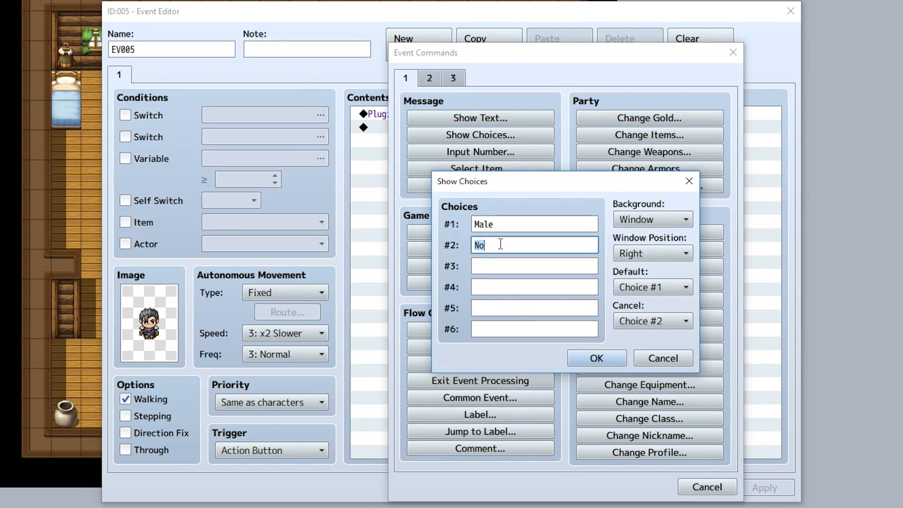
{"action": "type", "text": "Female"}
{"action": "left_click", "coordinate": [596, 358]}
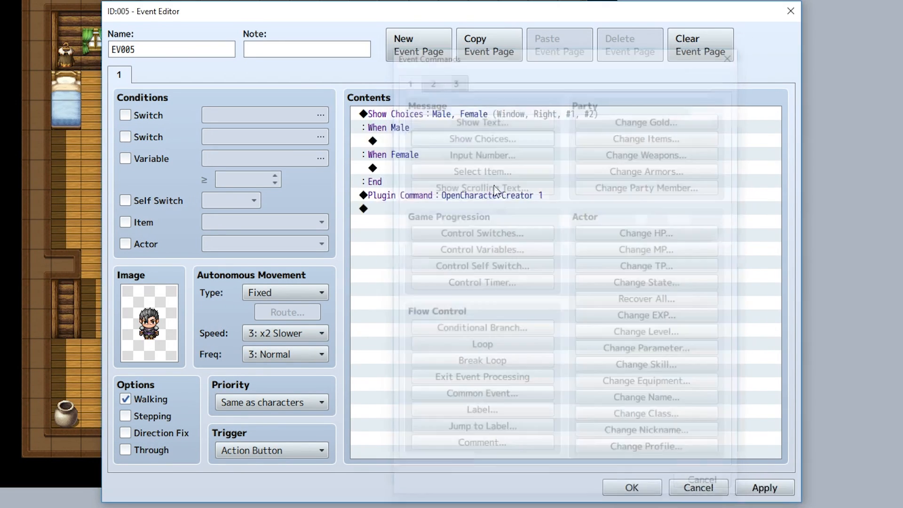
Step: Add a Control Switches command that turns switch 0002 OFF under the Male choice
{"action": "left_click", "coordinate": [451, 138]}
{"action": "double_click", "coordinate": [458, 143]}
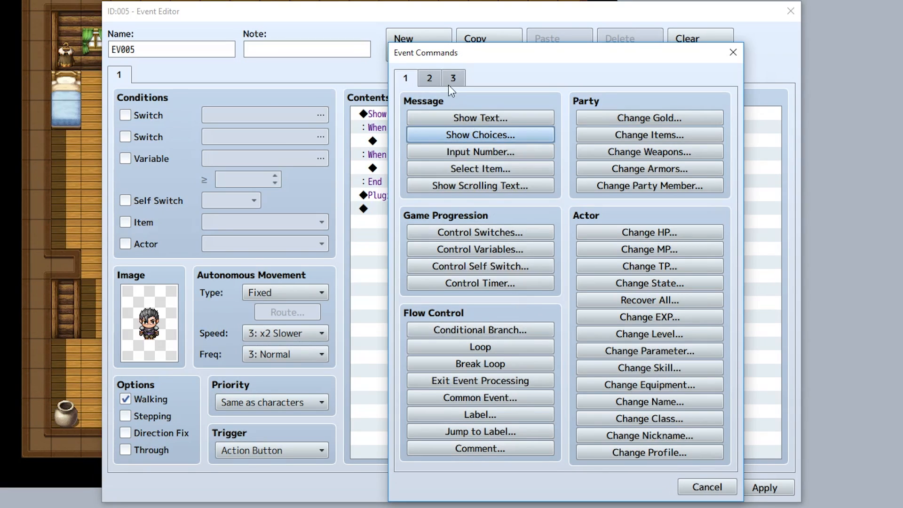
{"action": "left_click", "coordinate": [480, 232]}
{"action": "left_click", "coordinate": [560, 244]}
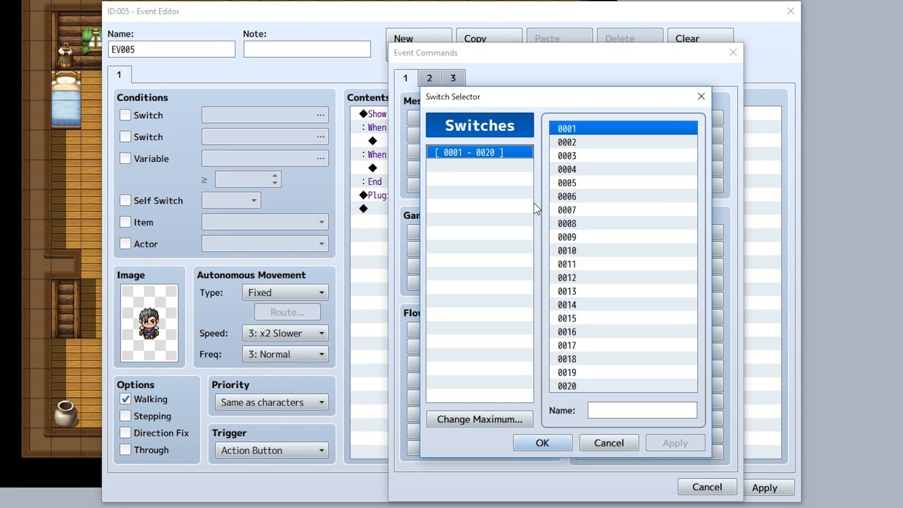
{"action": "double_click", "coordinate": [570, 139]}
{"action": "left_click", "coordinate": [576, 337]}
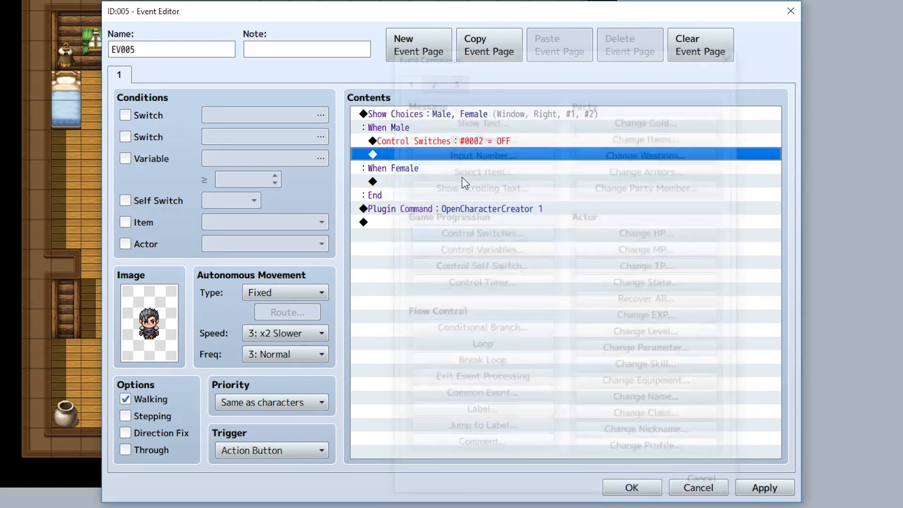
Step: Duplicate the switch command as 0001 = ON under Male, and add 0001 = OFF and 0002 = ON under Female
{"action": "left_click", "coordinate": [453, 141]}
{"action": "key", "text": "ctrl+c"}
{"action": "key", "text": "ctrl+v"}
{"action": "double_click", "coordinate": [453, 154]}
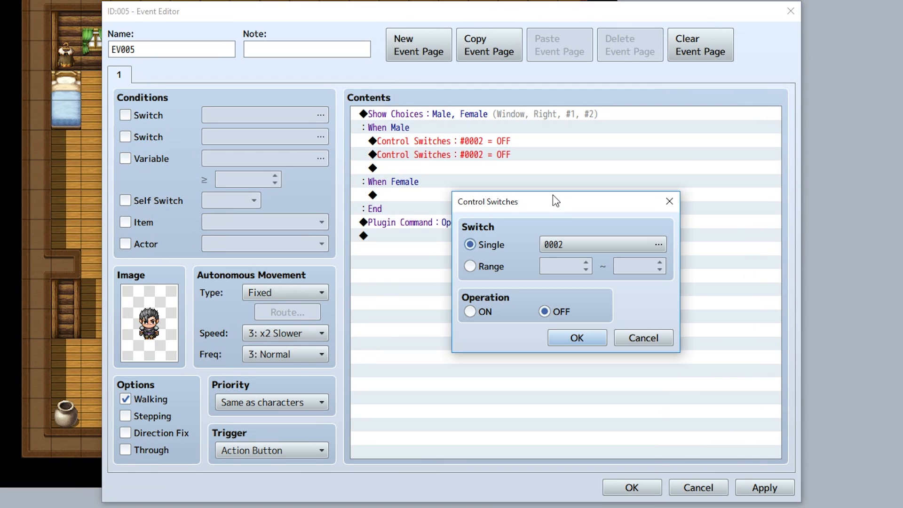
{"action": "left_click", "coordinate": [574, 244]}
{"action": "double_click", "coordinate": [570, 126]}
{"action": "left_click", "coordinate": [556, 328]}
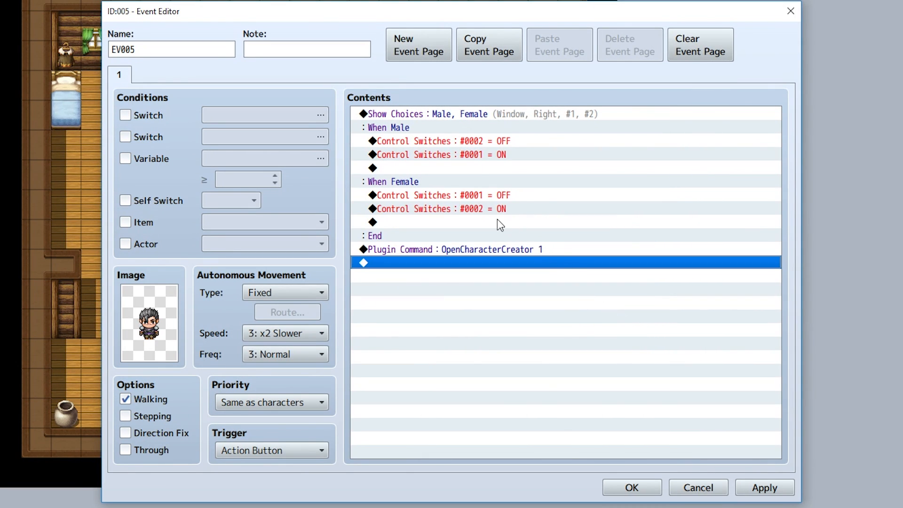
{"action": "left_click", "coordinate": [483, 195]}
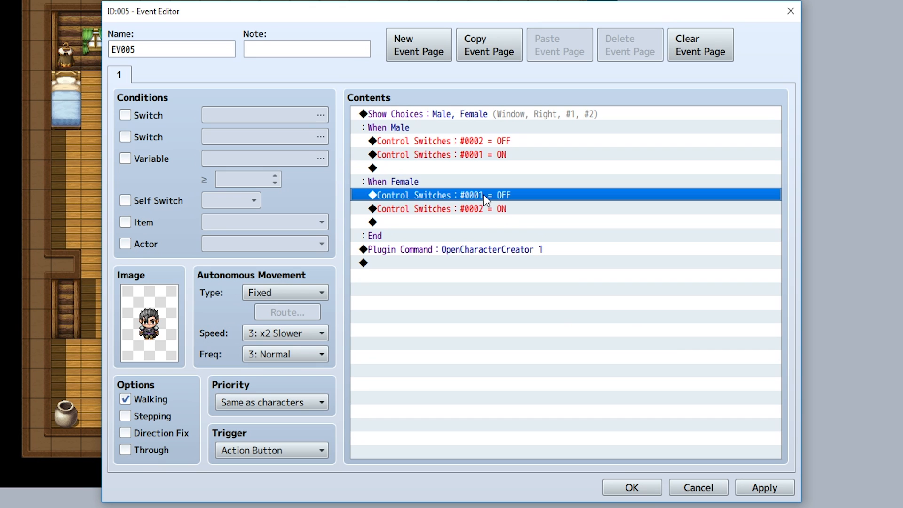
{"action": "left_click", "coordinate": [496, 210]}
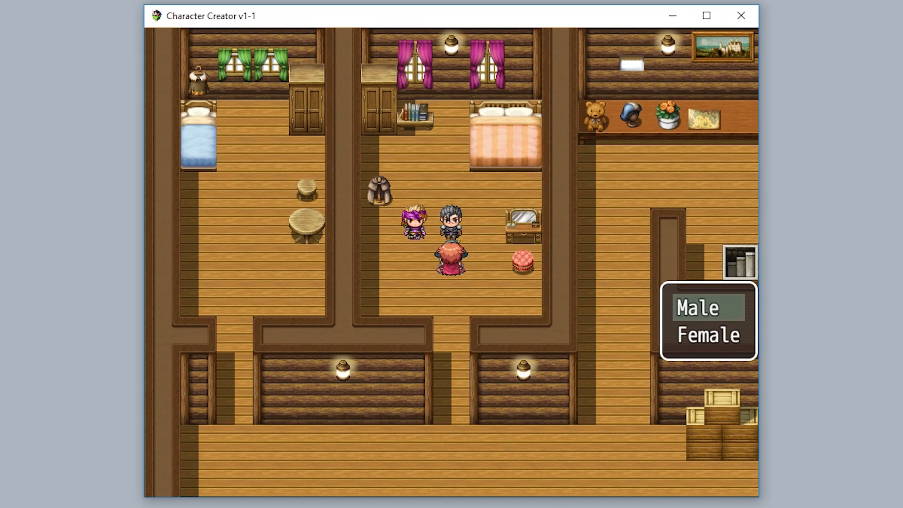
Step: Choose Male in the playtest and browse the outfits in the character creator's Clothing section
{"action": "key", "text": "Return"}
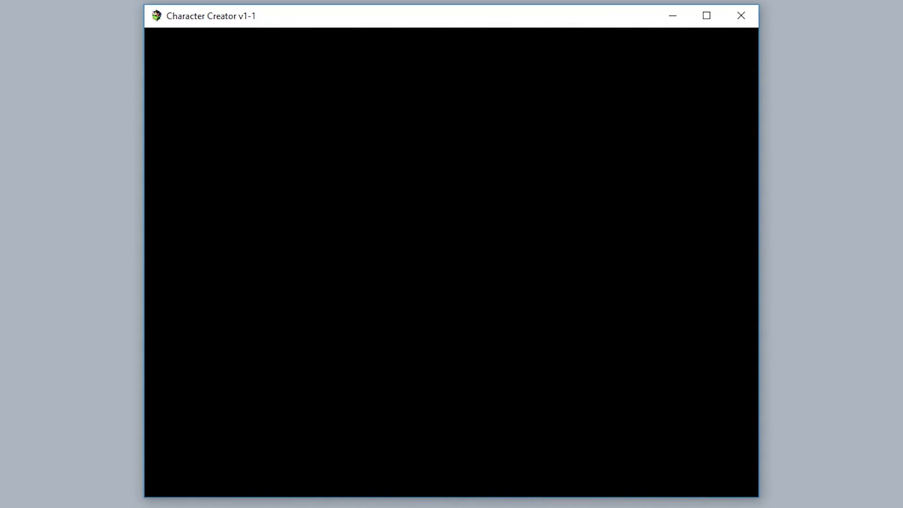
{"action": "key", "text": "Down"}
{"action": "key", "text": "Down"}
{"action": "key", "text": "Down"}
{"action": "key", "text": "Down"}
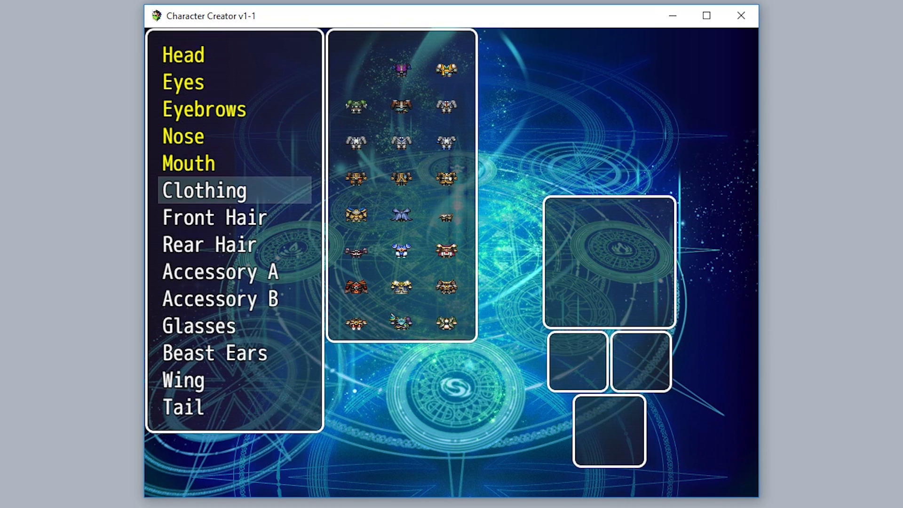
{"action": "key", "text": "Return"}
{"action": "key", "text": "Down"}
{"action": "key", "text": "Down"}
{"action": "key", "text": "Down"}
{"action": "key", "text": "Down"}
{"action": "key", "text": "Right"}
{"action": "key", "text": "Return"}
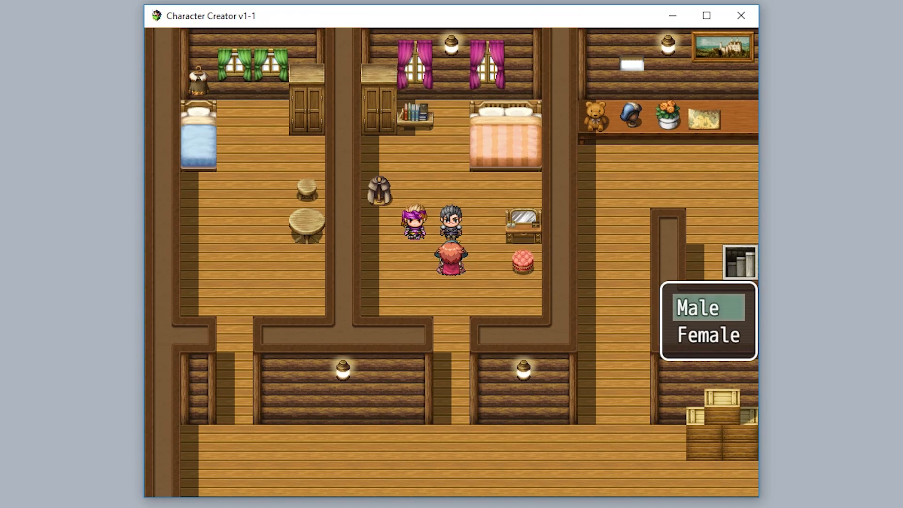
Step: Choose Female in the playtest and browse the character creator's sections through Clothing and back towards Head
{"action": "key", "text": "Down"}
{"action": "key", "text": "Return"}
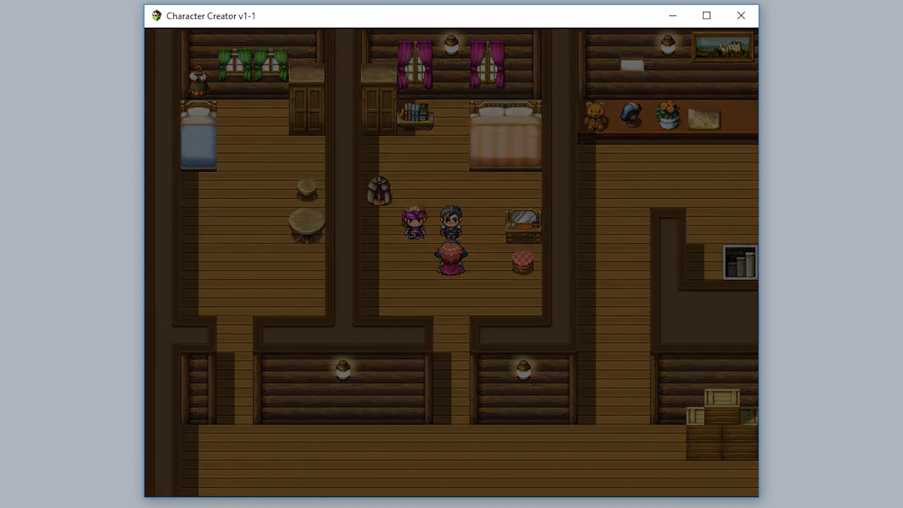
{"action": "key", "text": "Down"}
{"action": "key", "text": "Down"}
{"action": "key", "text": "Down"}
{"action": "key", "text": "Down"}
{"action": "key", "text": "Down"}
{"action": "key", "text": "Down"}
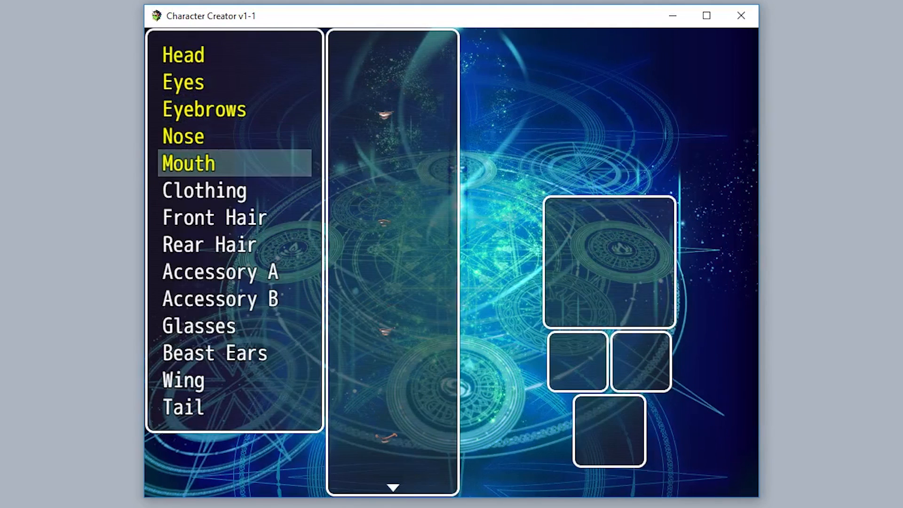
{"action": "key", "text": "Up"}
{"action": "key", "text": "Up"}
{"action": "key", "text": "Up"}
{"action": "key", "text": "Up"}
{"action": "key", "text": "Up"}
{"action": "key", "text": "Up"}
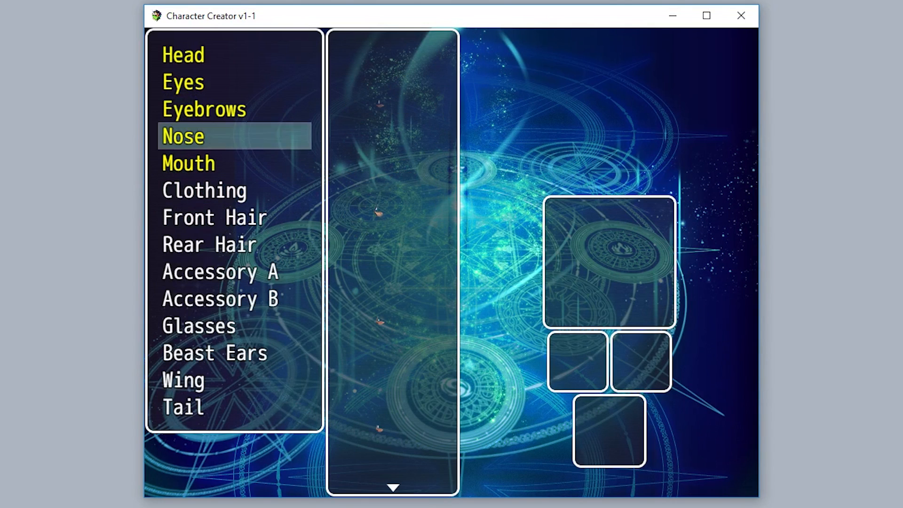
Step: Give the character the first head in Color 1, blue eyes and a pair of eyebrows
{"action": "key", "text": "Return"}
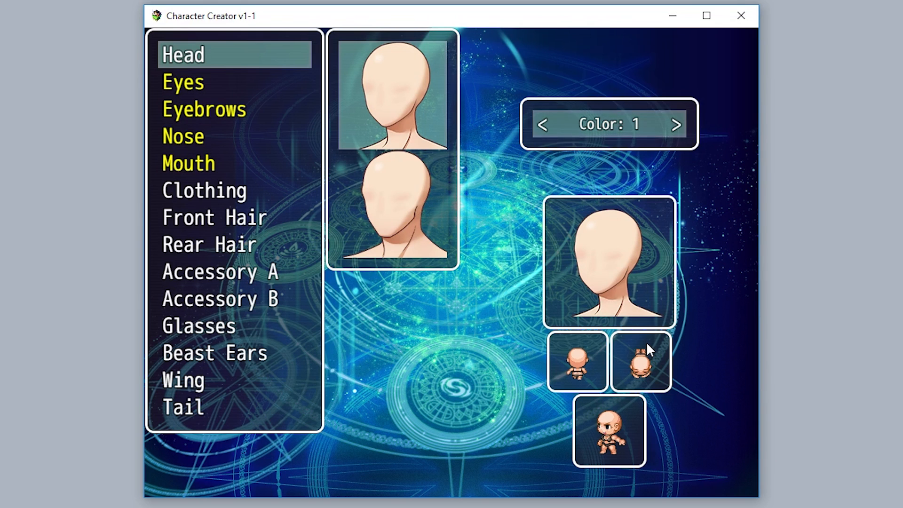
{"action": "key", "text": "Return"}
{"action": "key", "text": "Return"}
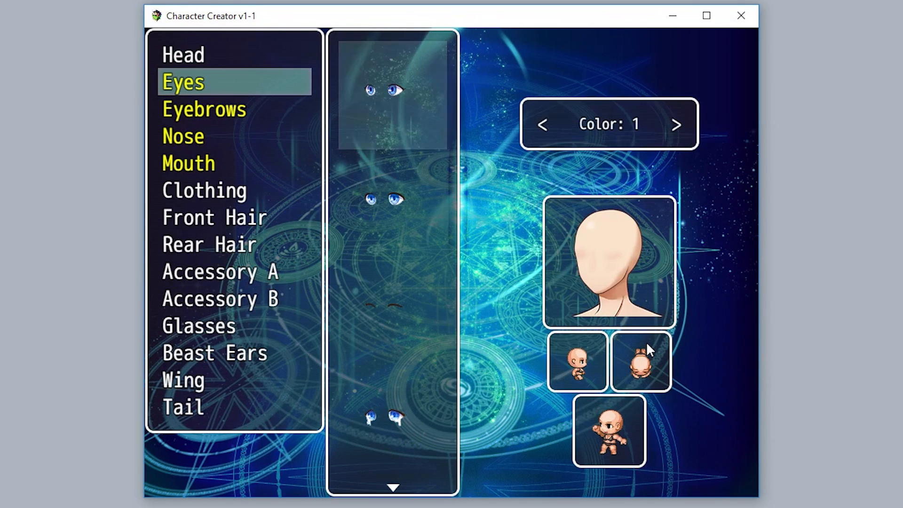
{"action": "key", "text": "Return"}
{"action": "key", "text": "Return"}
{"action": "key", "text": "Return"}
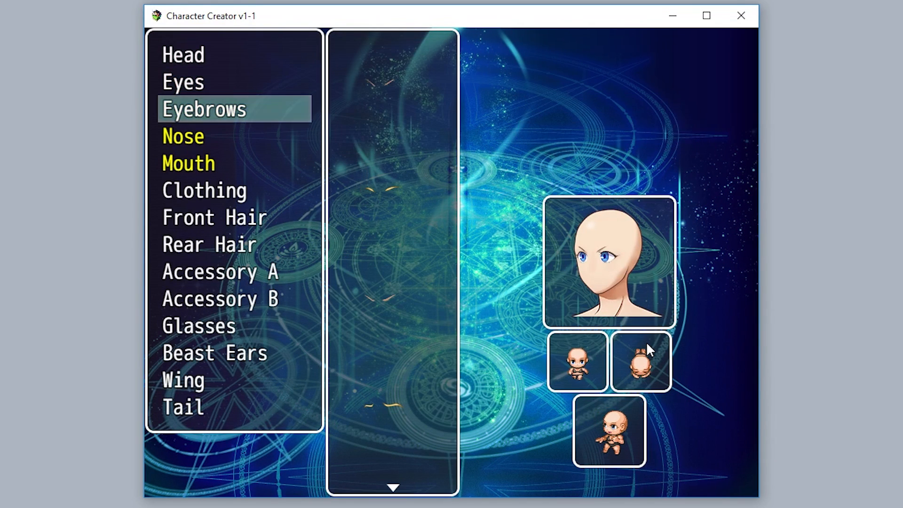
Step: Add a nose and a smiling mouth to the character's face
{"action": "key", "text": "Down"}
{"action": "key", "text": "Return"}
{"action": "key", "text": "Down"}
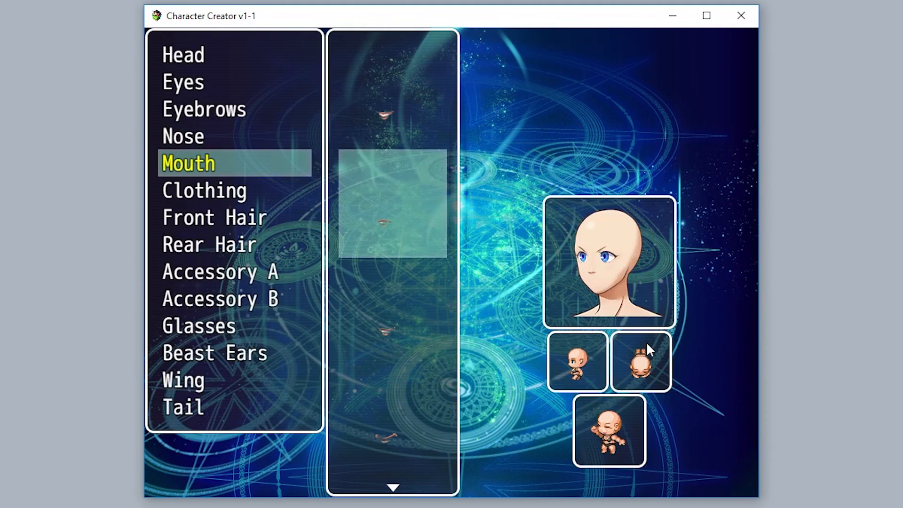
{"action": "key", "text": "Down"}
{"action": "key", "text": "Down"}
{"action": "key", "text": "Up"}
{"action": "key", "text": "Escape"}
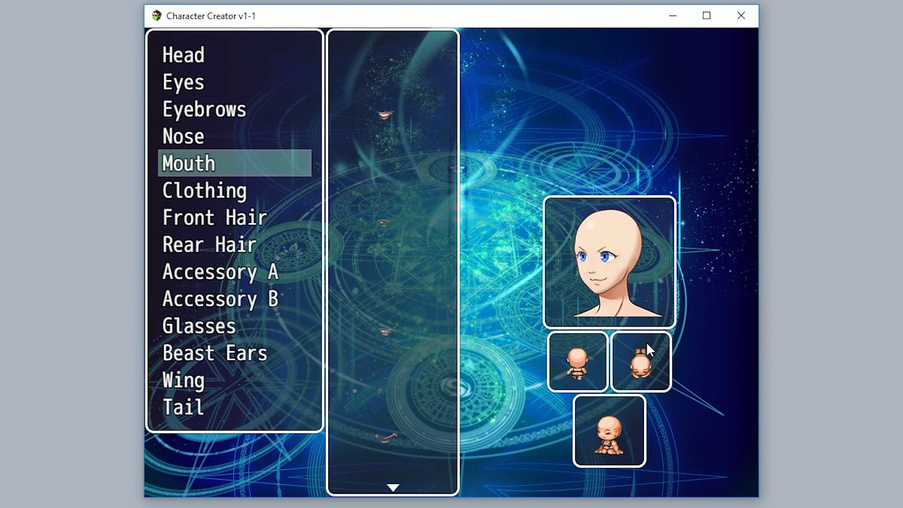
Step: Dress the character in the Clothing outfit with the dark teal scarf
{"action": "key", "text": "Down"}
{"action": "key", "text": "Return"}
{"action": "key", "text": "Down"}
{"action": "key", "text": "Down"}
{"action": "key", "text": "Down"}
{"action": "key", "text": "Down"}
{"action": "key", "text": "Down"}
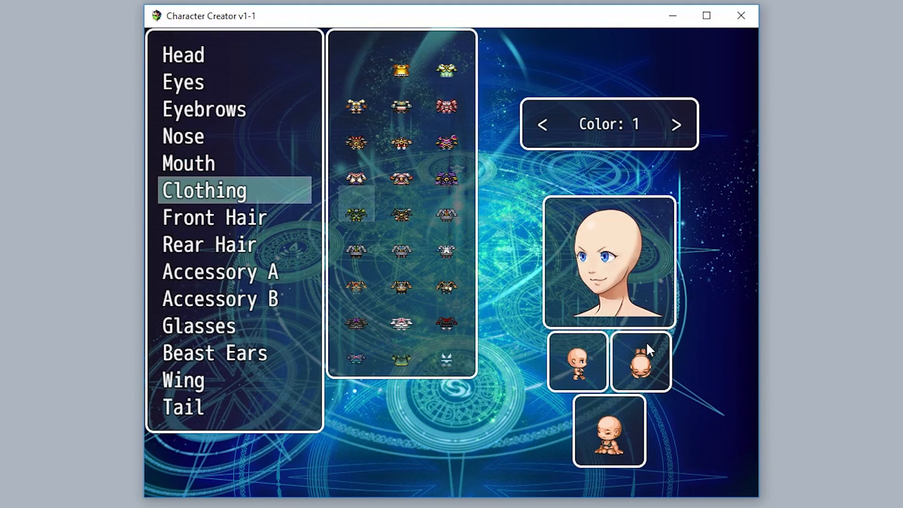
{"action": "key", "text": "Right"}
{"action": "key", "text": "Up"}
{"action": "key", "text": "Escape"}
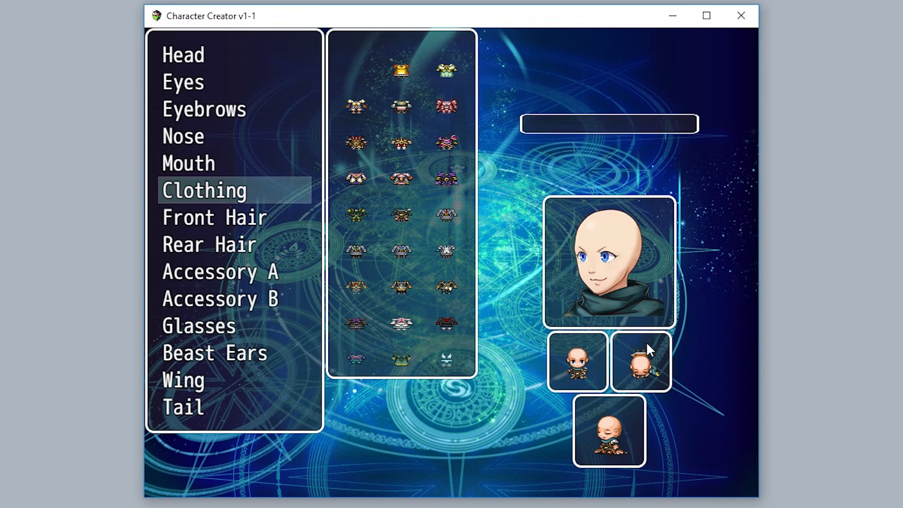
Step: Give the character long, parted blond hair in the Front Hair section
{"action": "key", "text": "Down"}
{"action": "key", "text": "Return"}
{"action": "key", "text": "Down"}
{"action": "key", "text": "Down"}
{"action": "key", "text": "Right"}
{"action": "key", "text": "Up"}
{"action": "key", "text": "Right"}
{"action": "key", "text": "Up"}
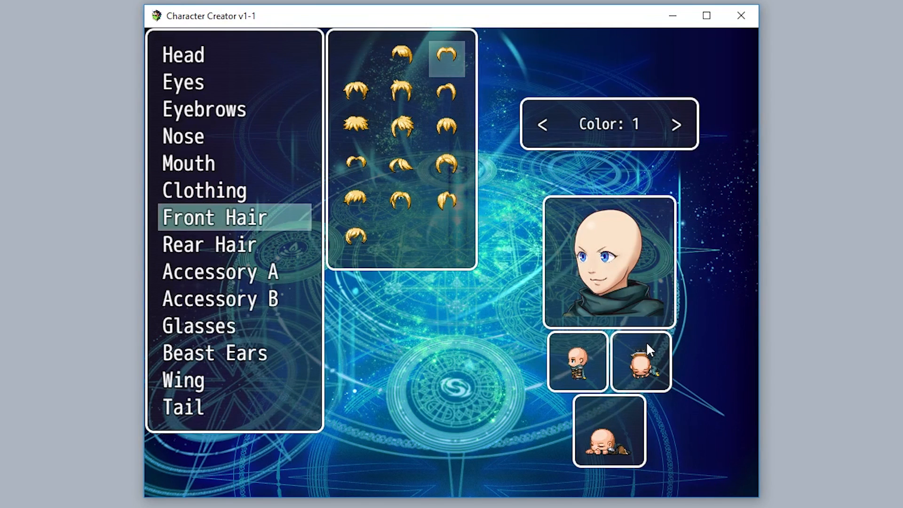
{"action": "key", "text": "Down"}
{"action": "key", "text": "Down"}
{"action": "key", "text": "Escape"}
Step: Set Rear Hair to the blond ponytail in the middle of the fifth row, in Color 1
{"action": "key", "text": "Down"}
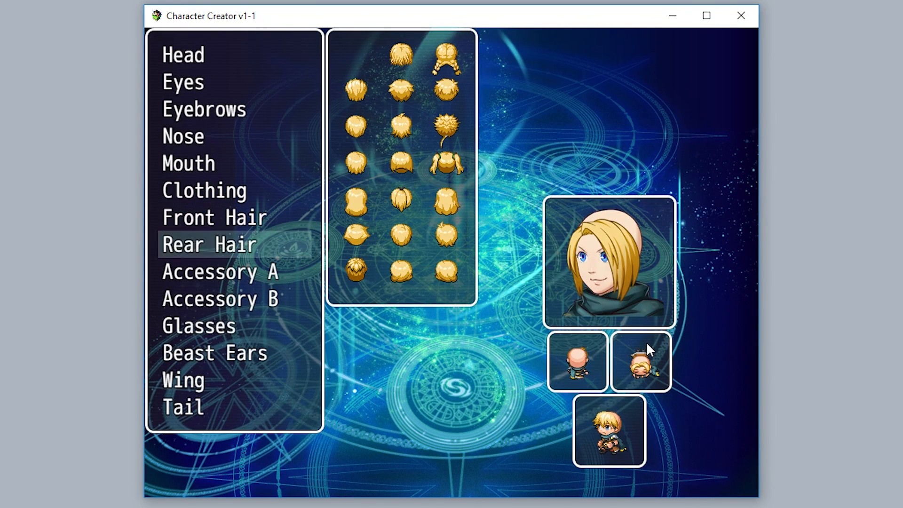
{"action": "key", "text": "Return"}
{"action": "key", "text": "Down"}
{"action": "key", "text": "Down"}
{"action": "key", "text": "Down"}
{"action": "key", "text": "Down"}
{"action": "key", "text": "Right"}
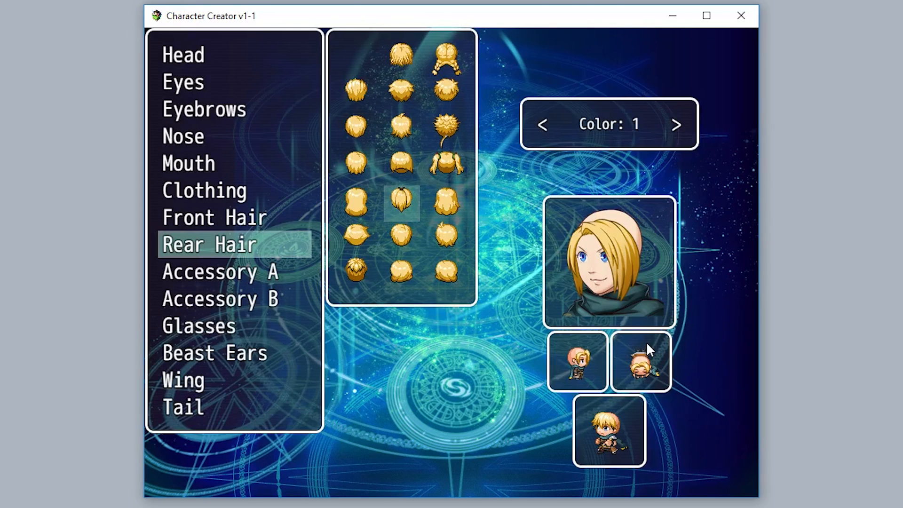
{"action": "key", "text": "Return"}
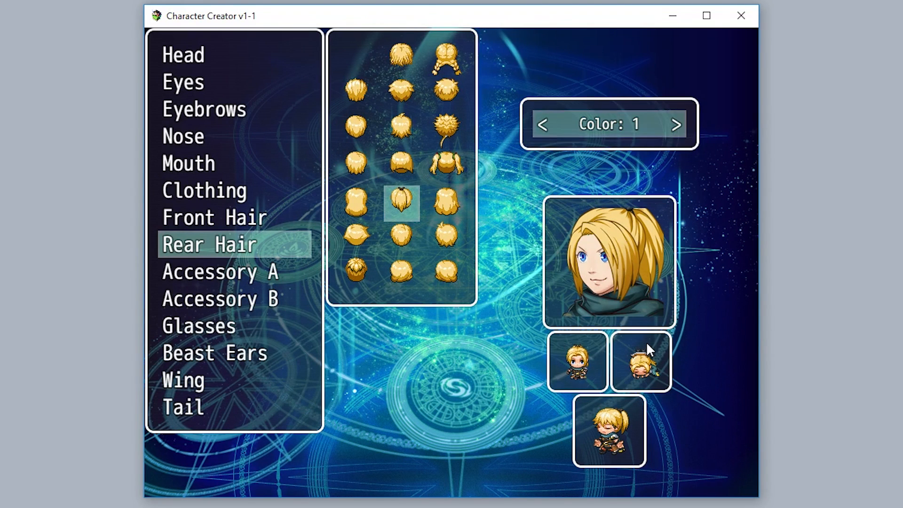
{"action": "key", "text": "Return"}
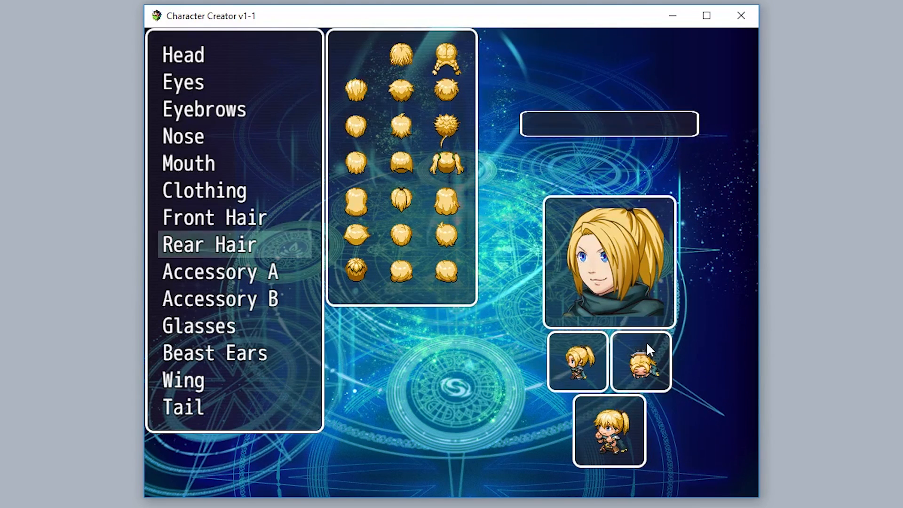
Step: Set Accessory A to the white headband in the middle of the third row
{"action": "key", "text": "Down"}
{"action": "key", "text": "Return"}
{"action": "key", "text": "Down"}
{"action": "key", "text": "Down"}
{"action": "key", "text": "Right"}
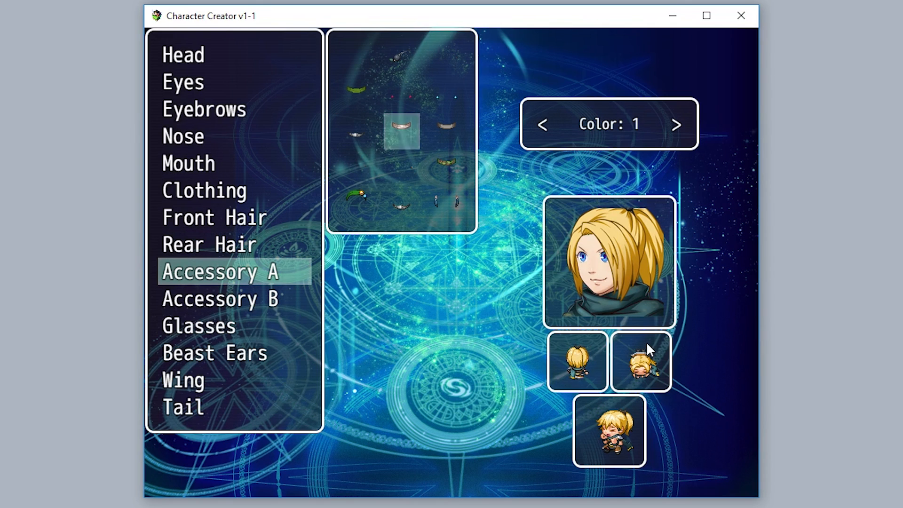
{"action": "key", "text": "Return"}
{"action": "key", "text": "Return"}
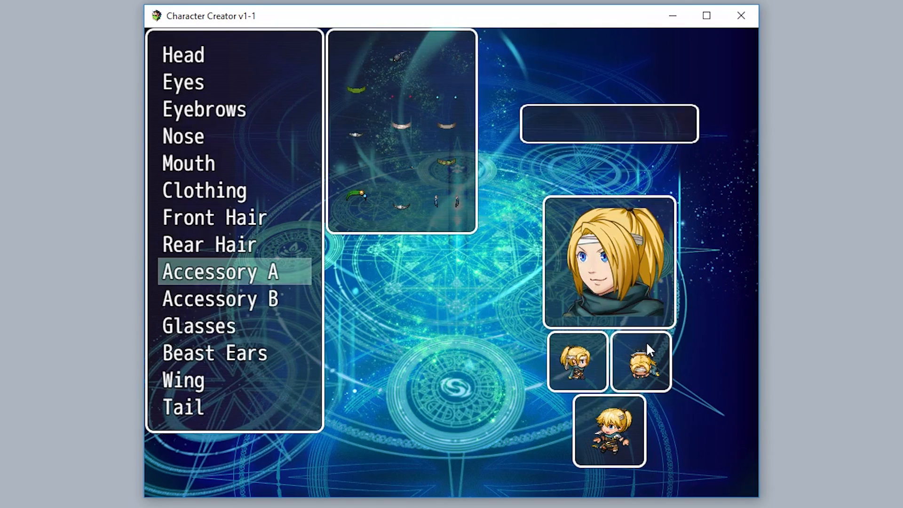
Step: Set Accessory B to the brown cap at the start of the fourth row, in Color 1
{"action": "key", "text": "Down"}
{"action": "key", "text": "Return"}
{"action": "key", "text": "Down"}
{"action": "key", "text": "Down"}
{"action": "key", "text": "Right"}
{"action": "key", "text": "Down"}
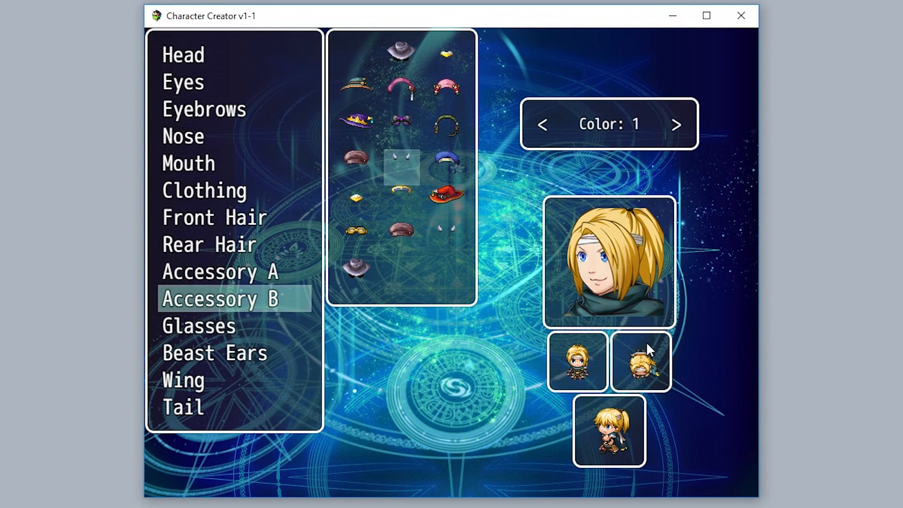
{"action": "key", "text": "Left"}
{"action": "key", "text": "Return"}
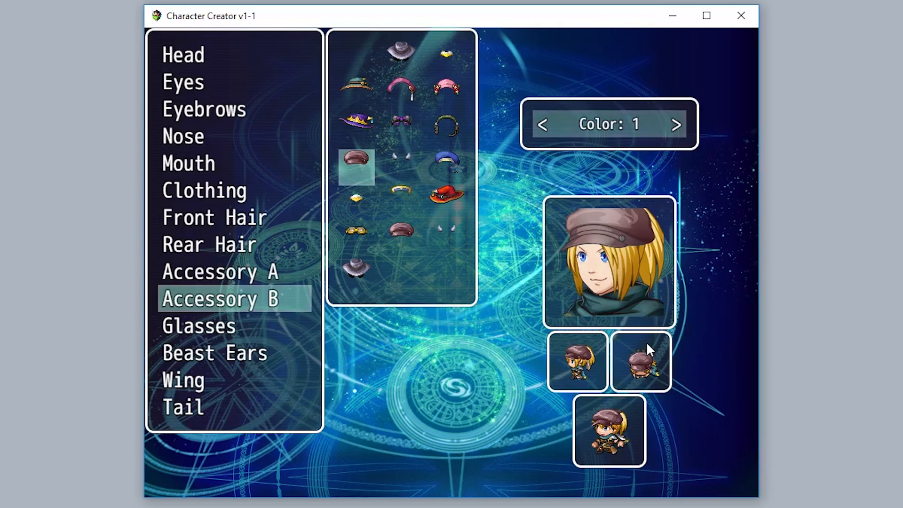